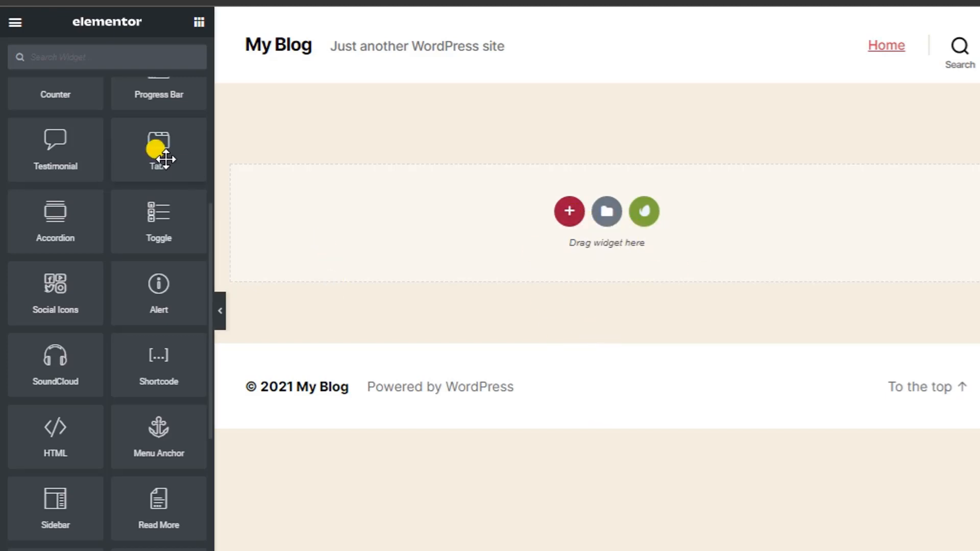
- Add a Tabs widget from the General widgets to the page's empty section
scroll(146, 183, "up", 7)
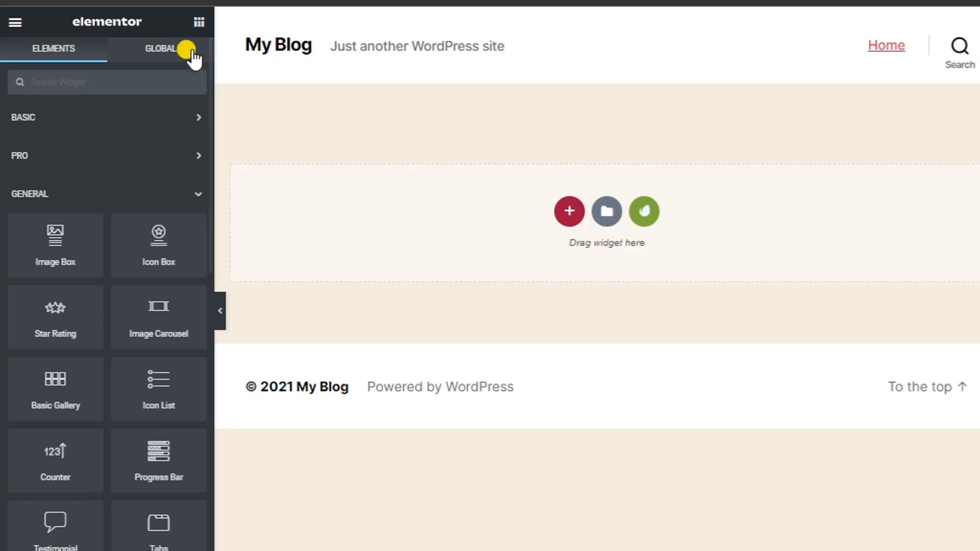
scroll(153, 301, "down", 2)
scroll(163, 308, "down", 2)
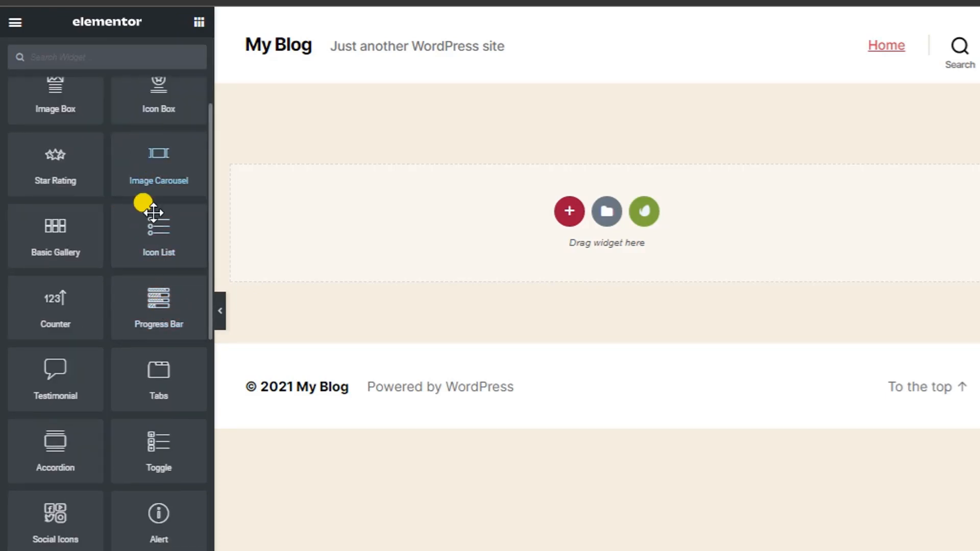
scroll(160, 407, "down", 2)
left_click_drag(154, 304, 602, 209)
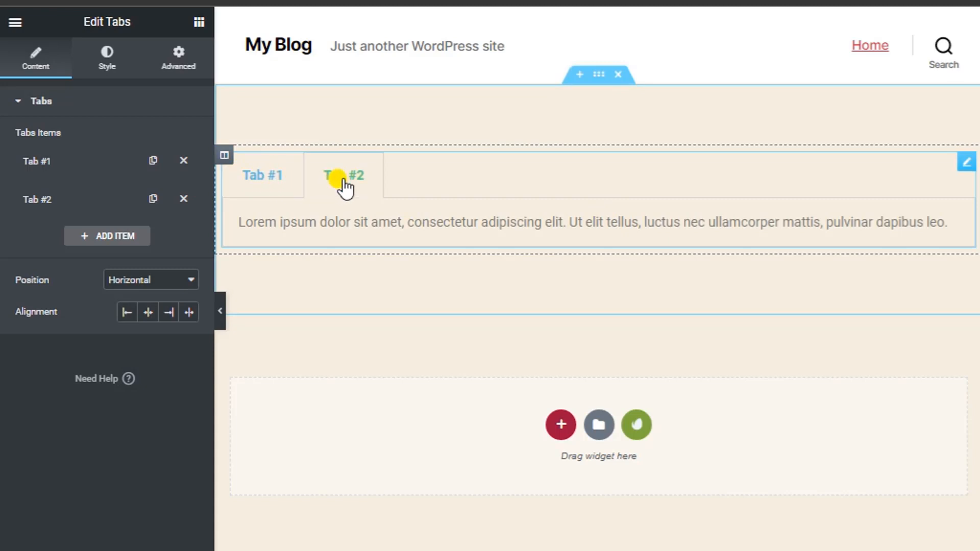
- Retitle the first tab item as "Freelancre" followed by the owner's name
left_click(288, 177)
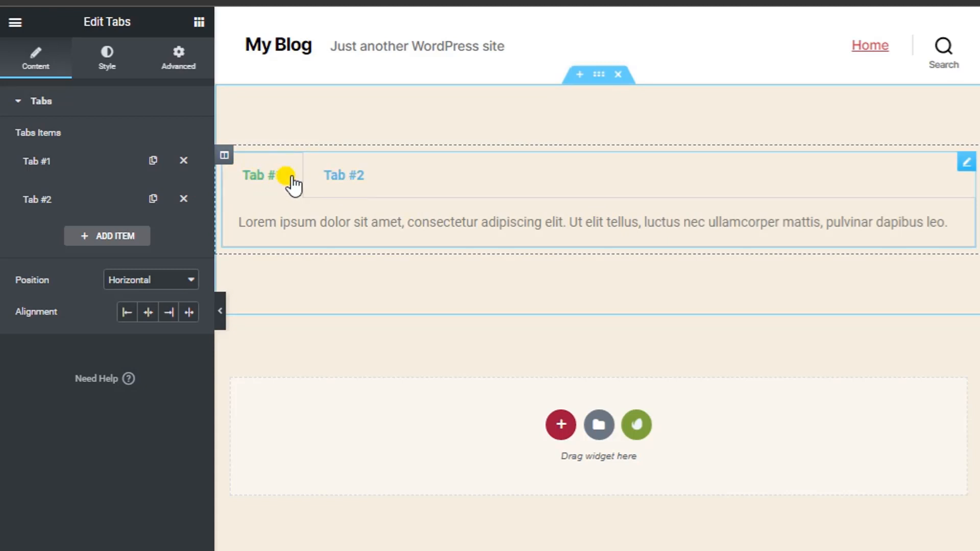
left_click(45, 167)
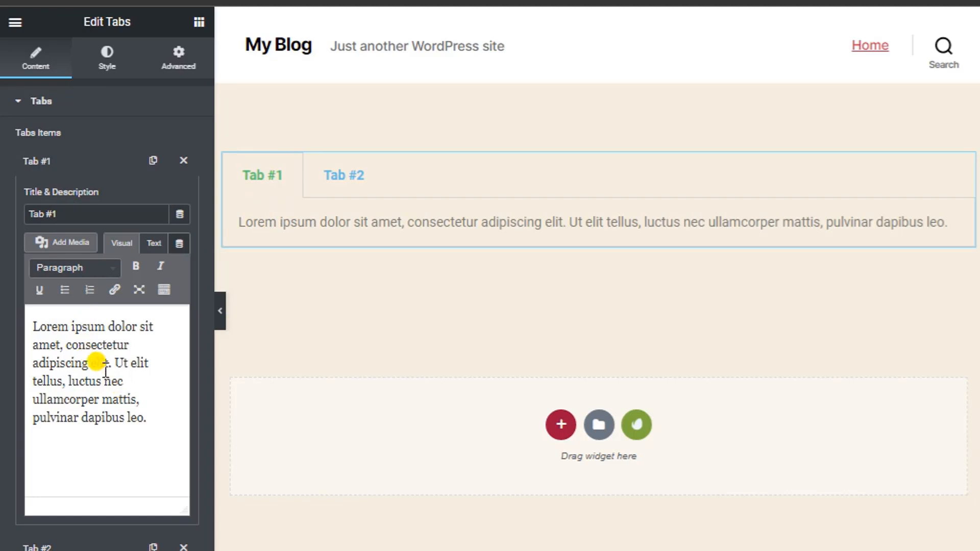
left_click(58, 164)
left_click(59, 167)
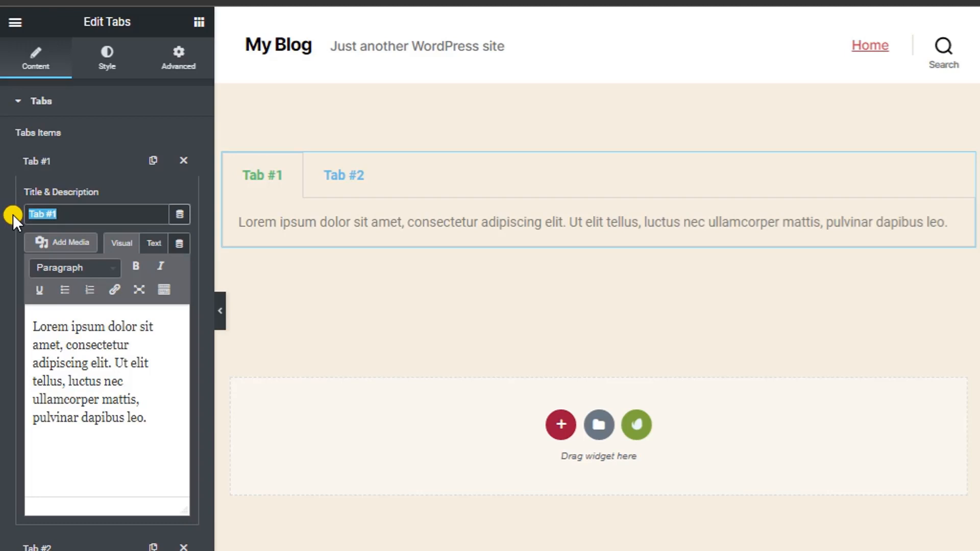
type("Fr")
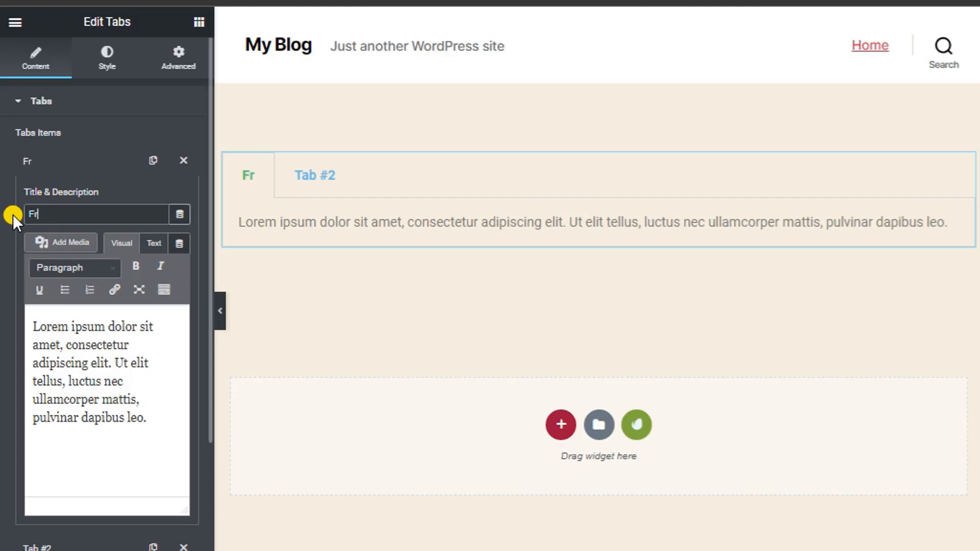
type("eelancre")
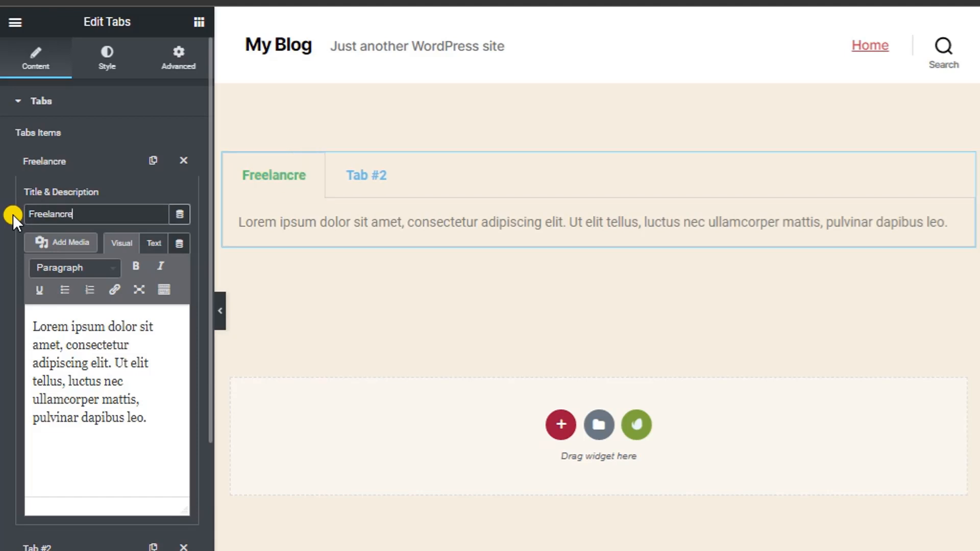
type(" sobuz")
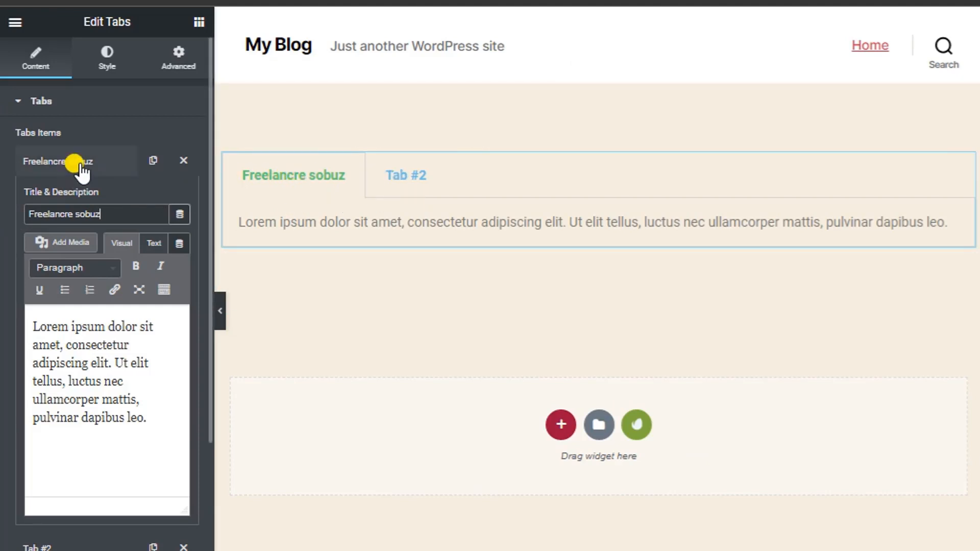
- Upload the image file "Untitled design" to the media library from the first tab's description editor
left_click(63, 244)
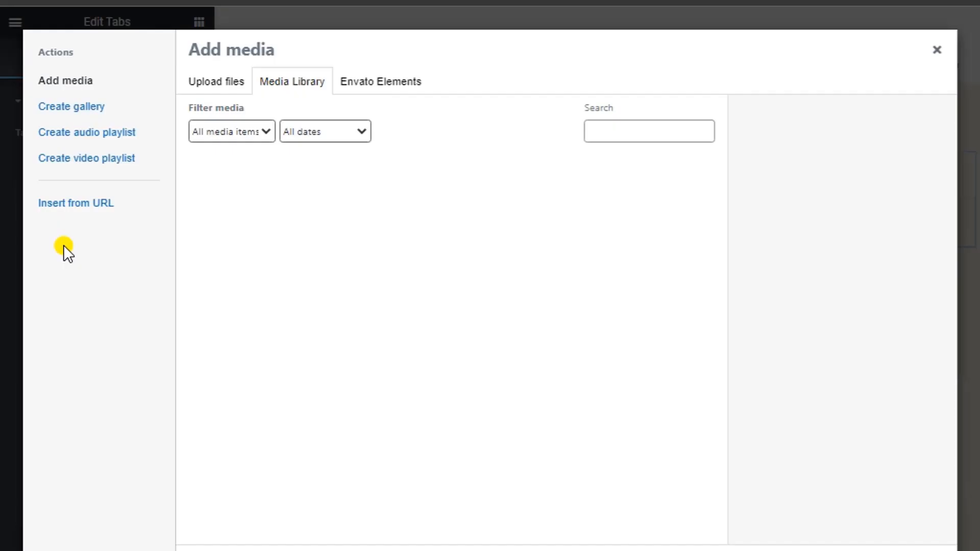
left_click(217, 82)
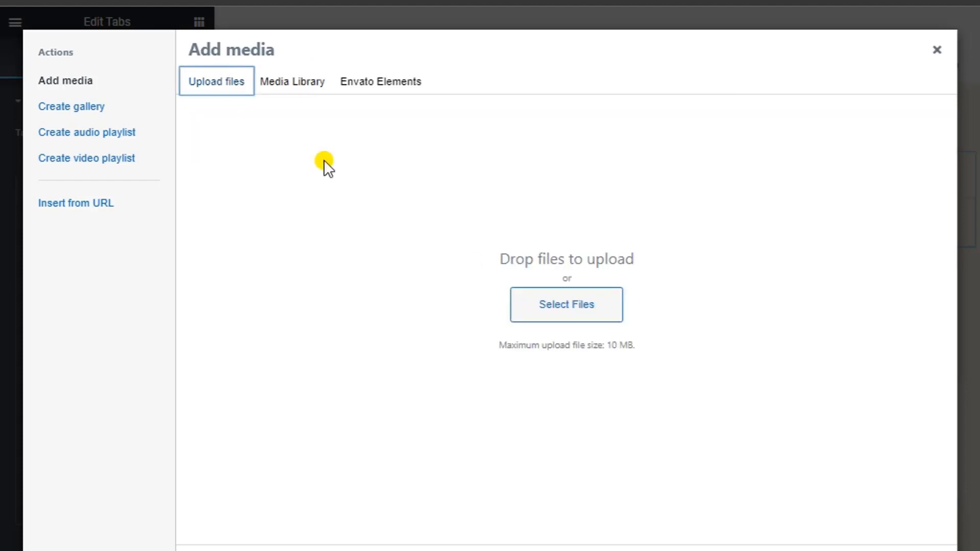
left_click(546, 306)
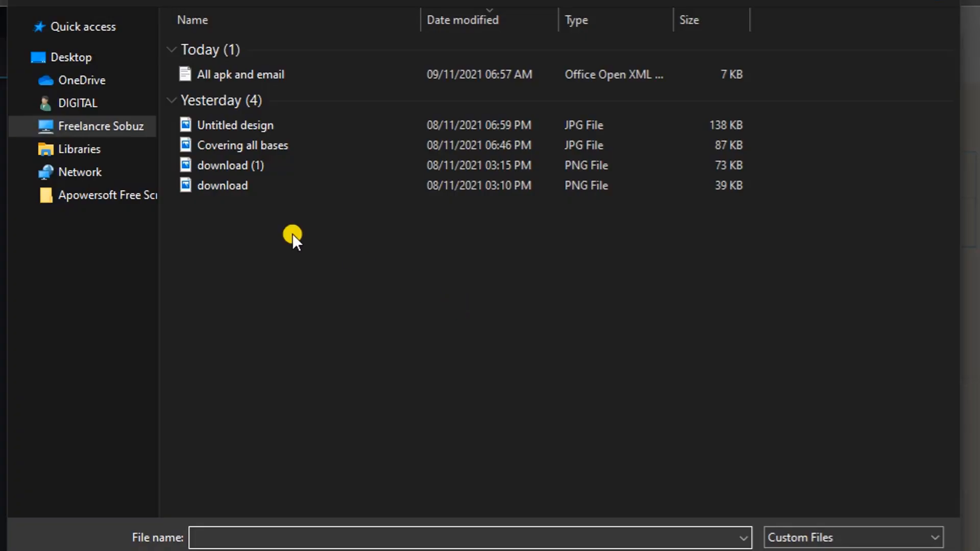
left_click(232, 188)
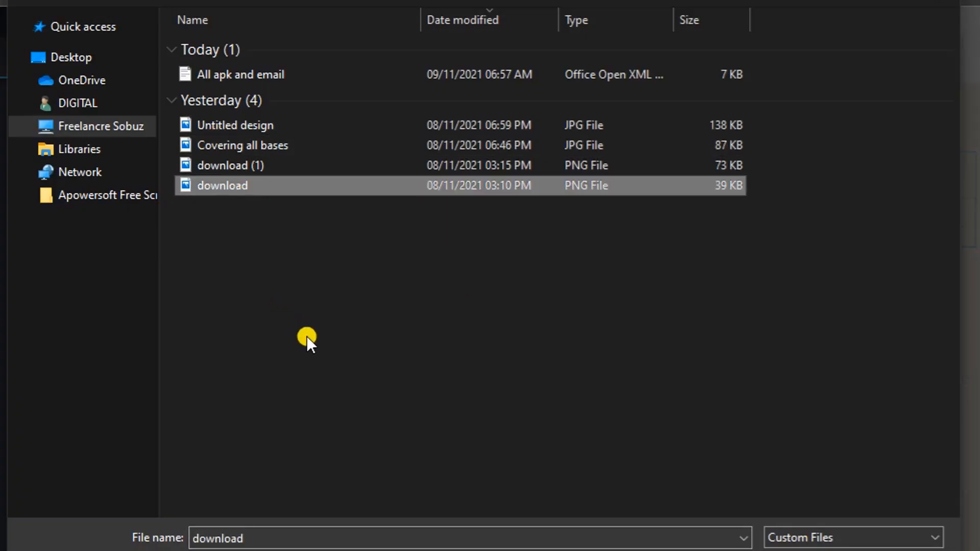
scroll(307, 336, "up", 2)
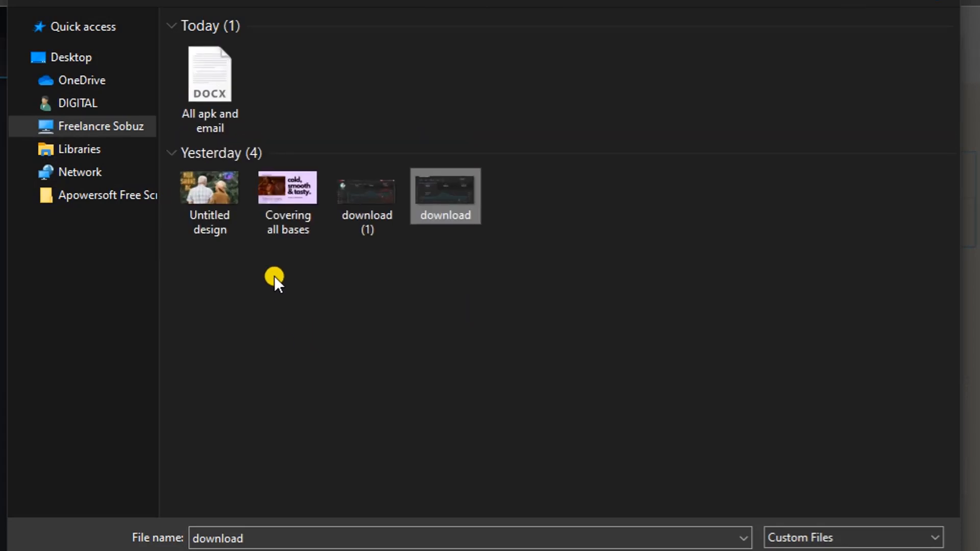
left_click(233, 207)
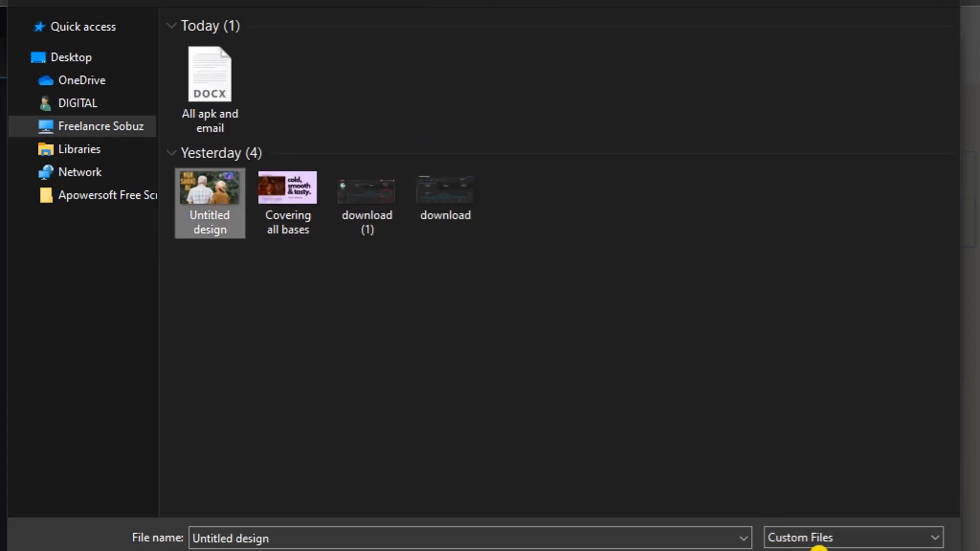
left_click(803, 550)
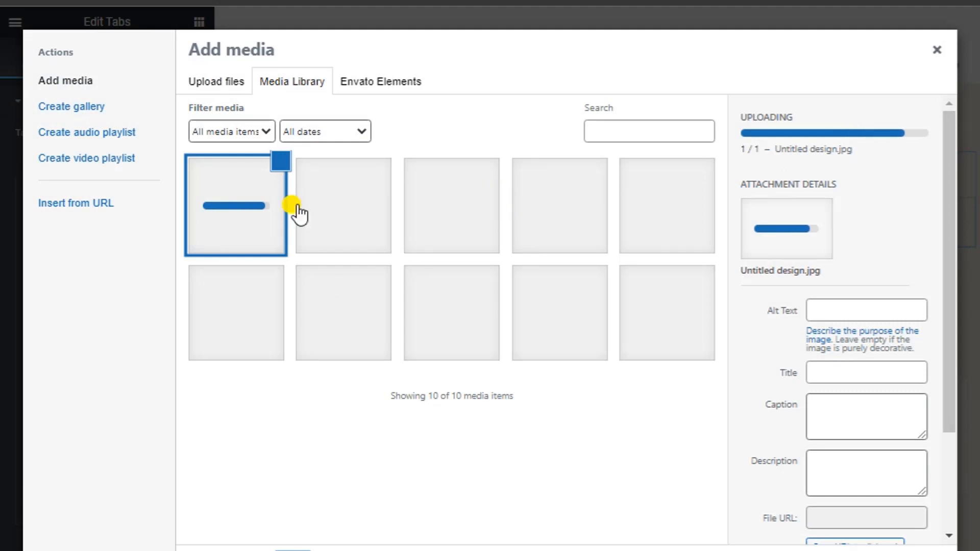
- Try to insert the library picture ad7.jpg into the first tab's description
left_click(348, 201)
left_click(461, 200)
left_click(560, 202)
left_click(655, 212)
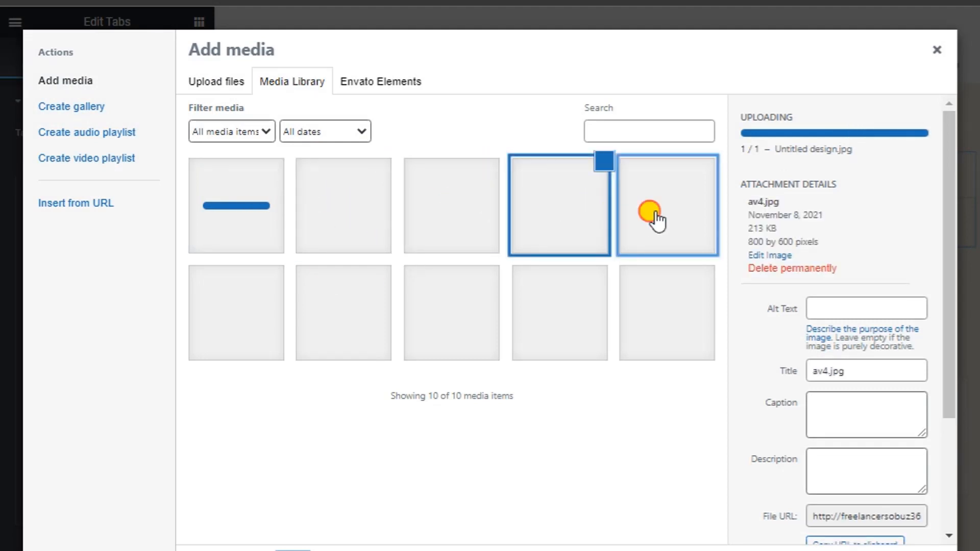
left_click(666, 306)
left_click(573, 317)
left_click(452, 319)
left_click(344, 316)
left_click(245, 294)
left_click(254, 243)
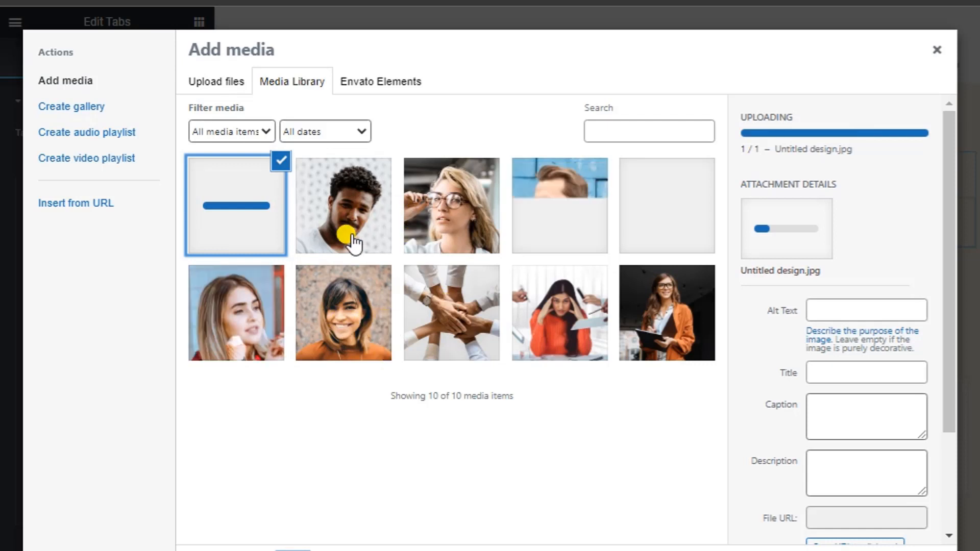
left_click(437, 219)
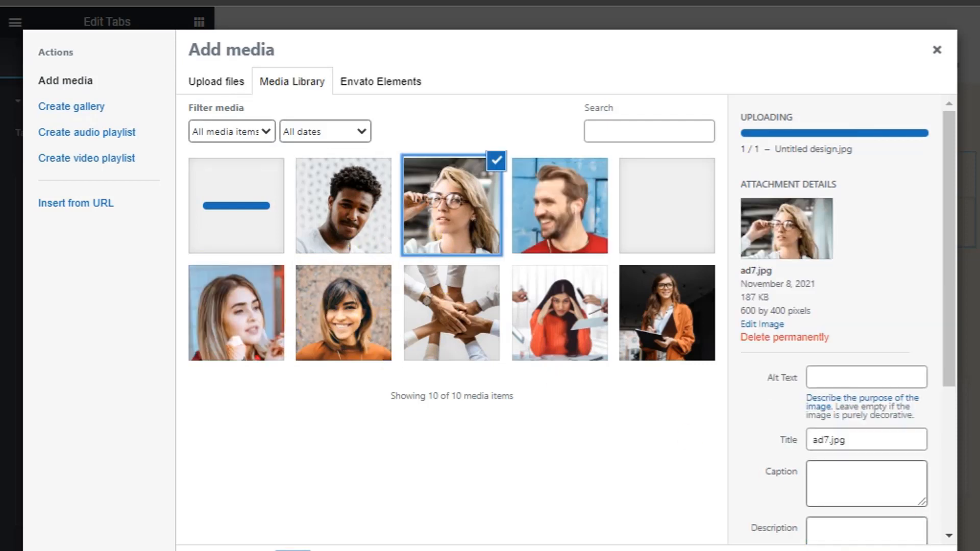
left_click(912, 550)
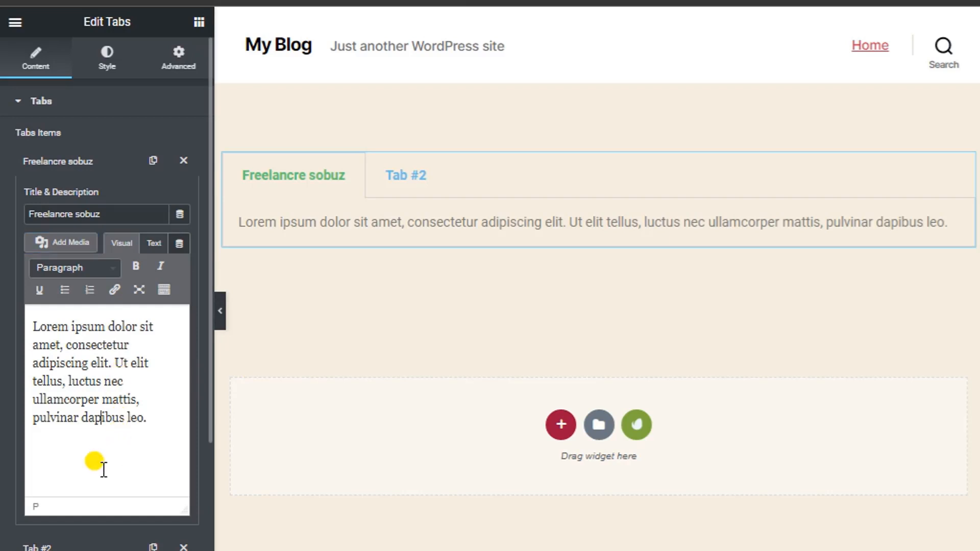
- Try to insert the library picture of the woman in the orange jacket into the first tab's description
left_click(61, 242)
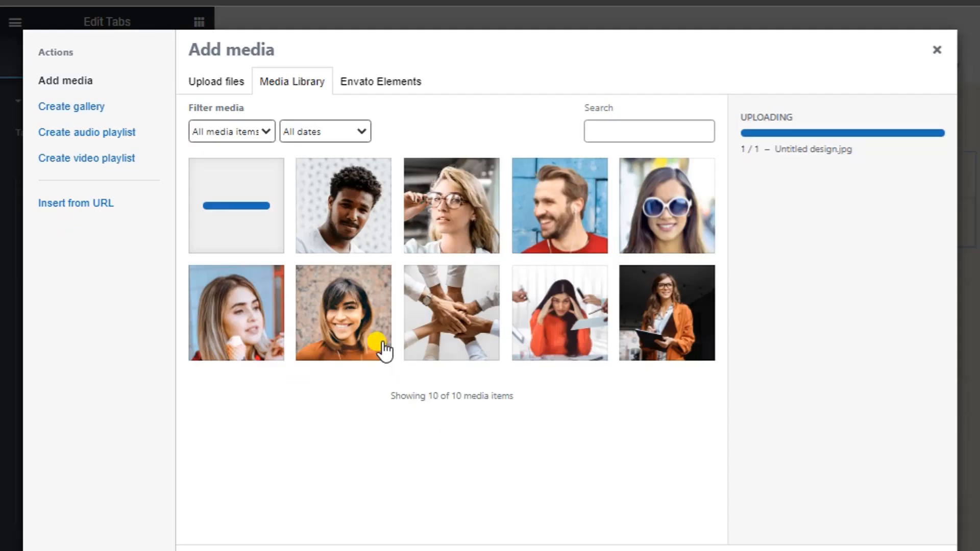
left_click(663, 327)
left_click(911, 549)
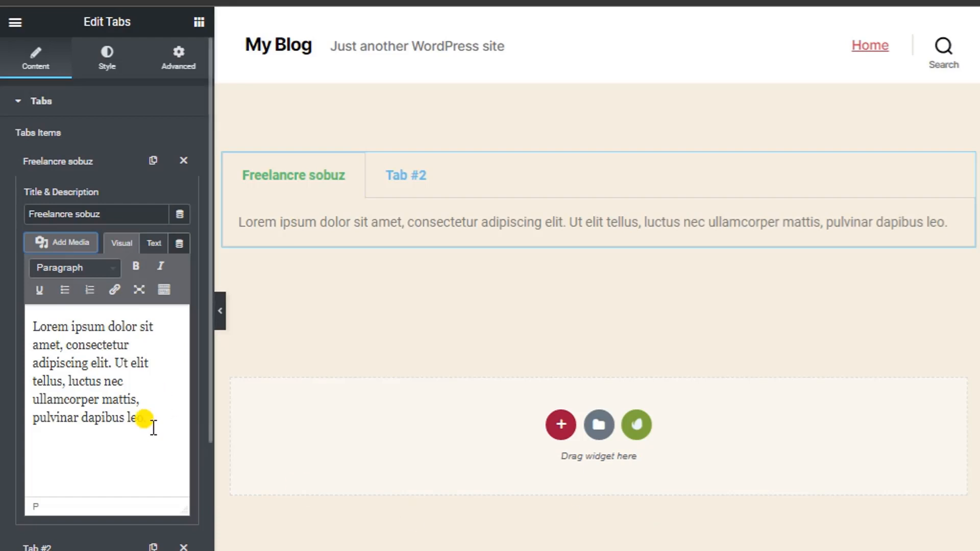
- Add two blank paragraphs below the placeholder text in the first tab's description
left_click(87, 461)
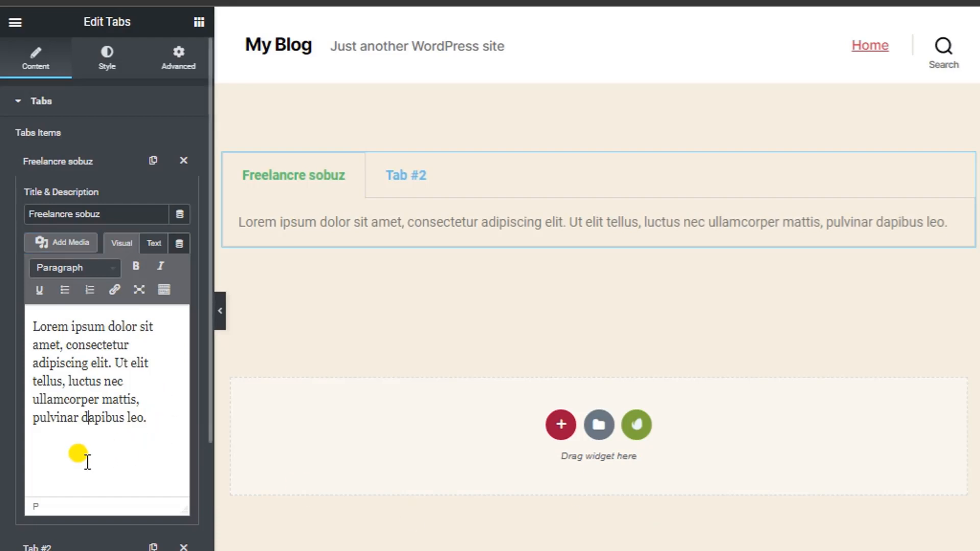
key("Return")
key("Return")
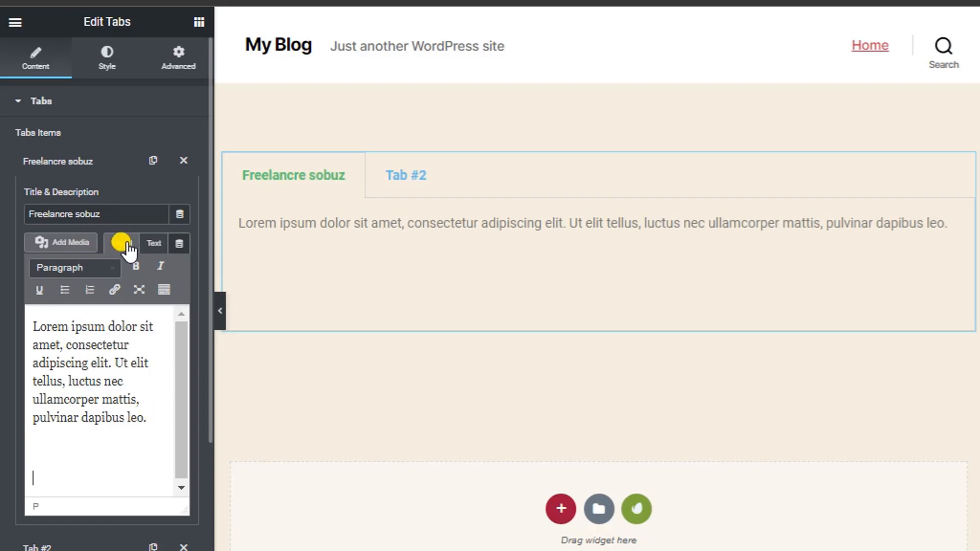
- Try to insert the portrait of the smiling dark-haired woman from the media library into the first tab's description
left_click(76, 270)
left_click(77, 270)
left_click(67, 244)
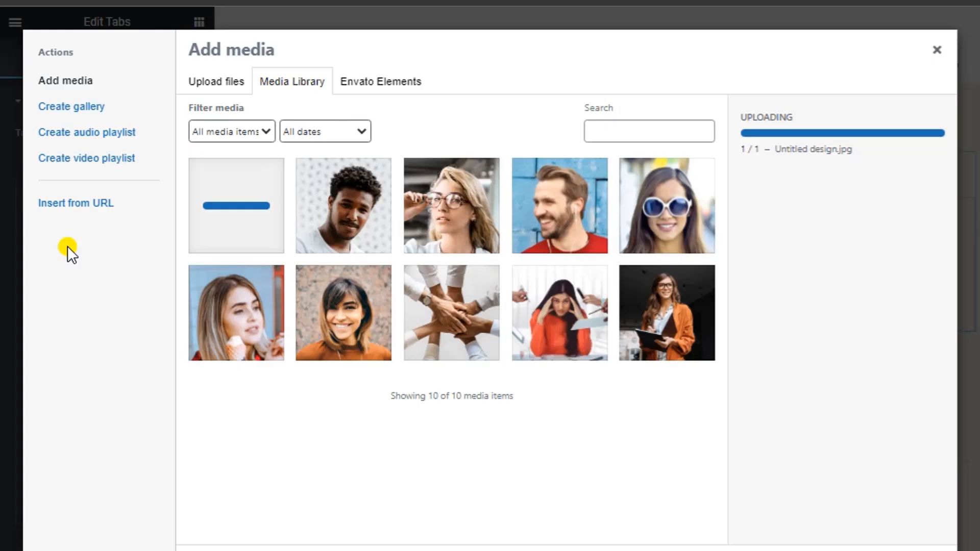
left_click(306, 303)
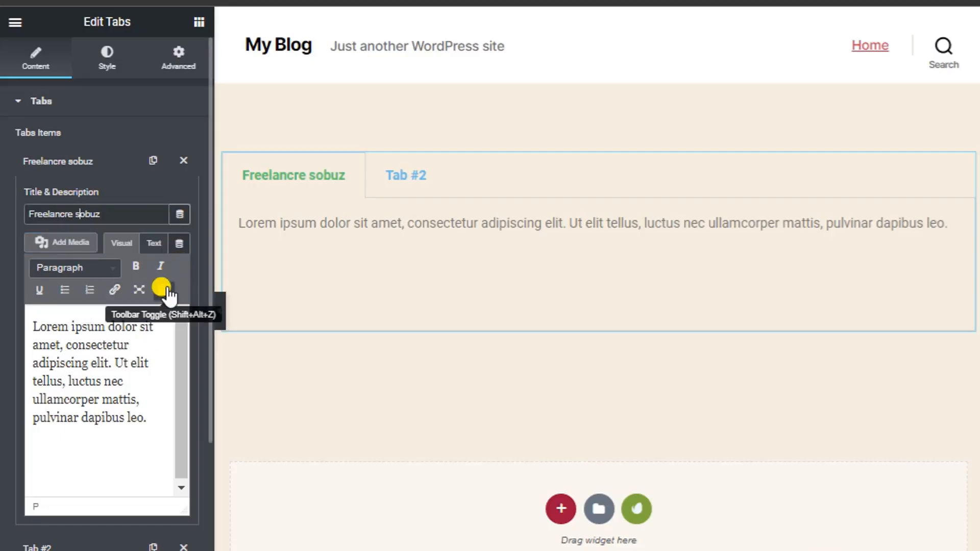
left_click(155, 244)
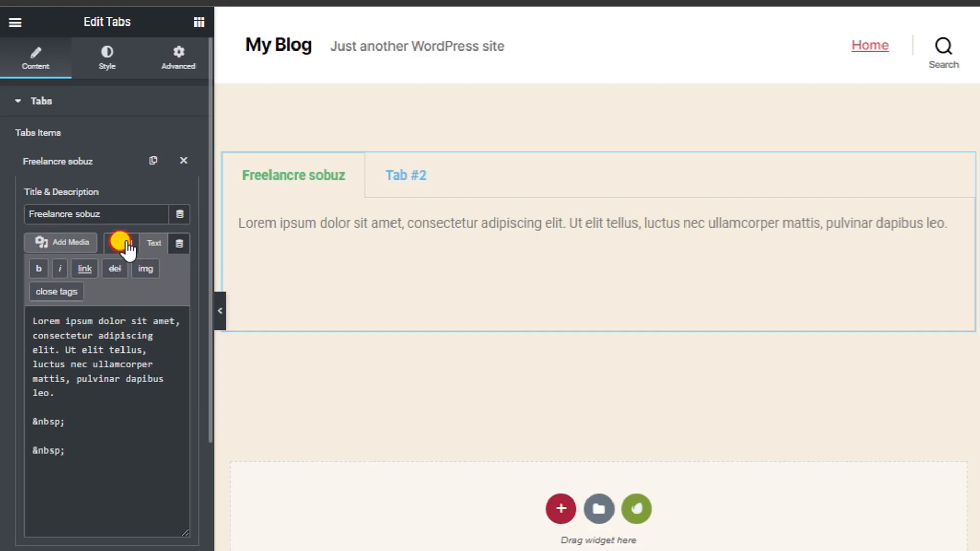
left_click(128, 247)
left_click(37, 240)
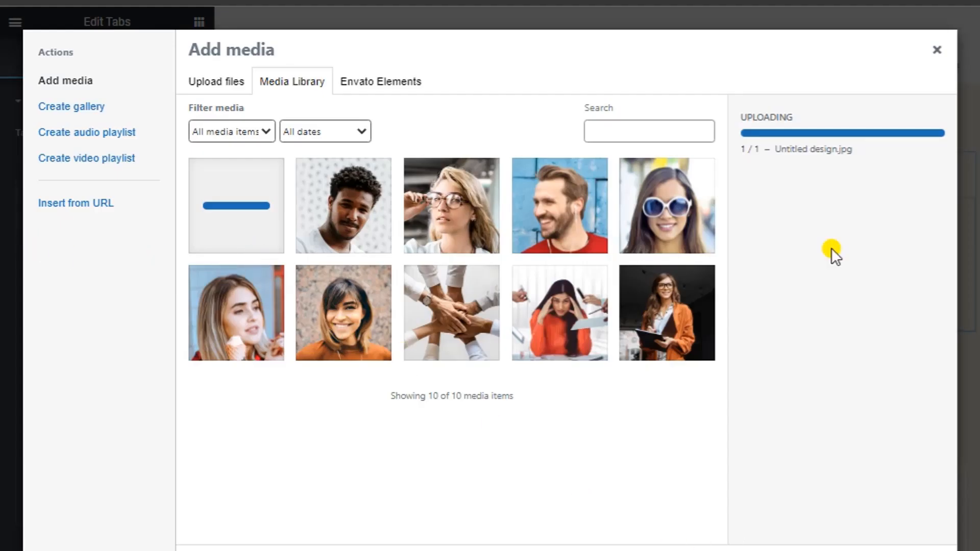
left_click(936, 49)
- Replace the first tab's placeholder description text with the library picture of the woman in the orange jacket
left_click(76, 163)
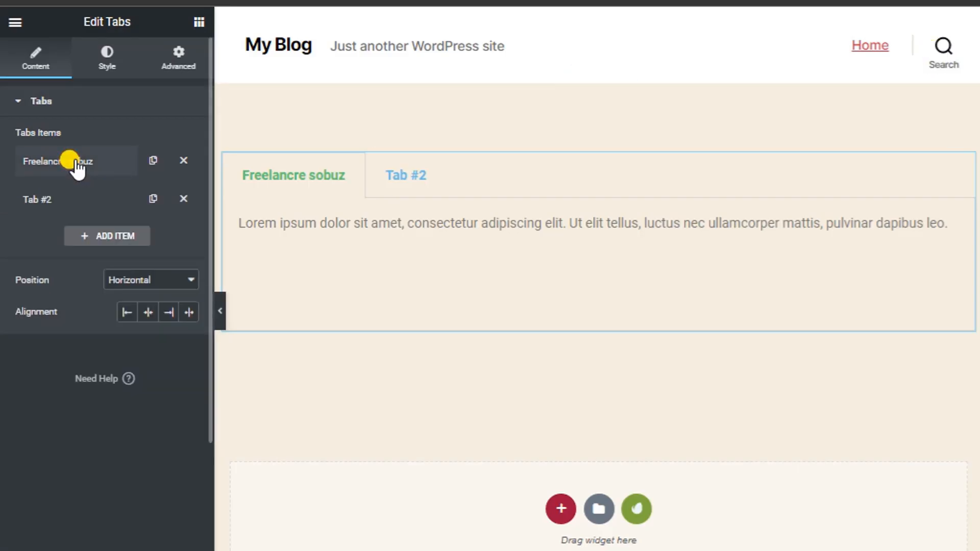
left_click(75, 173)
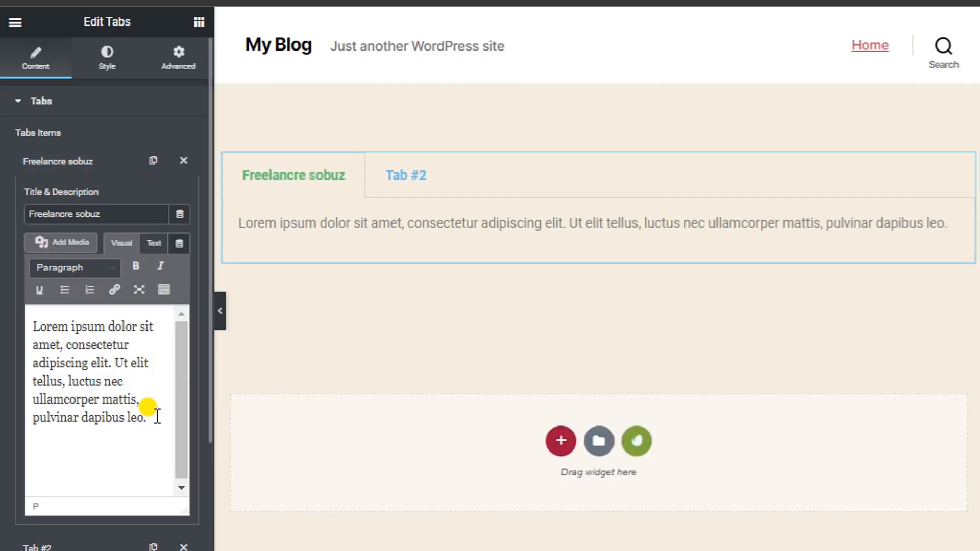
left_click_drag(157, 416, 19, 324)
left_click(131, 423)
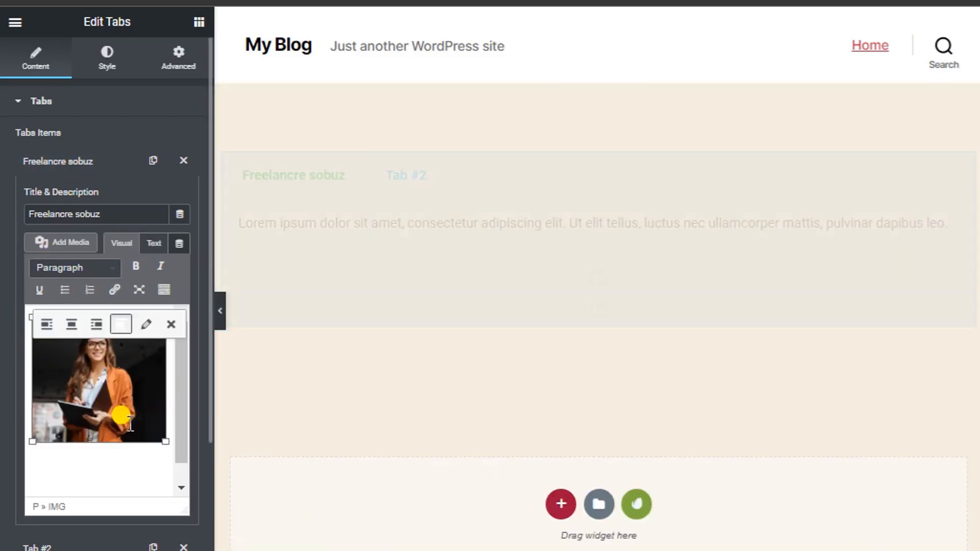
left_click(72, 449)
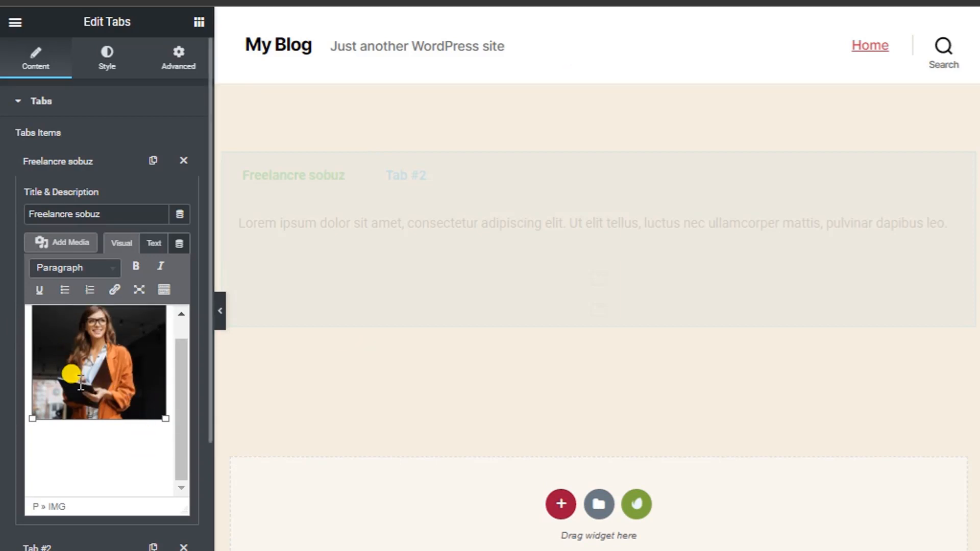
scroll(104, 421, "up", 1)
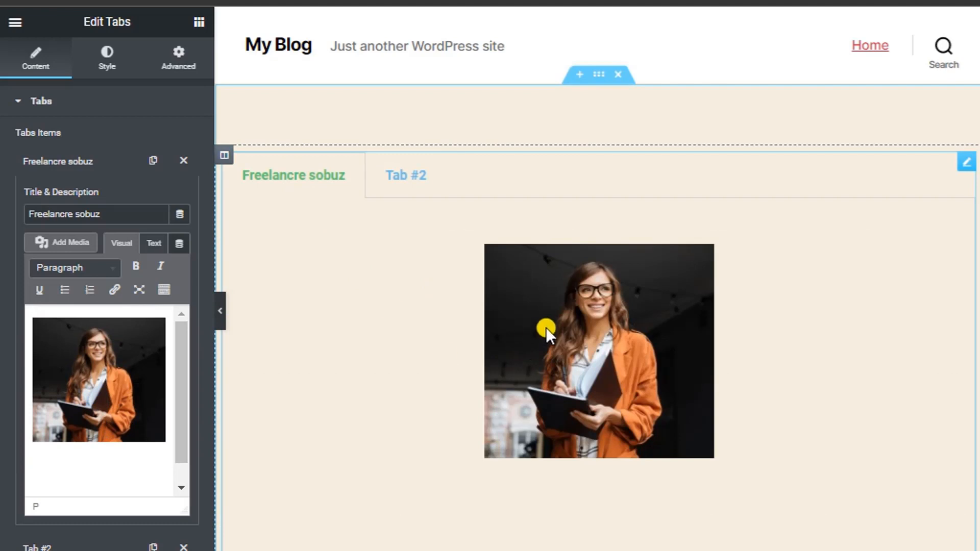
left_click(76, 401)
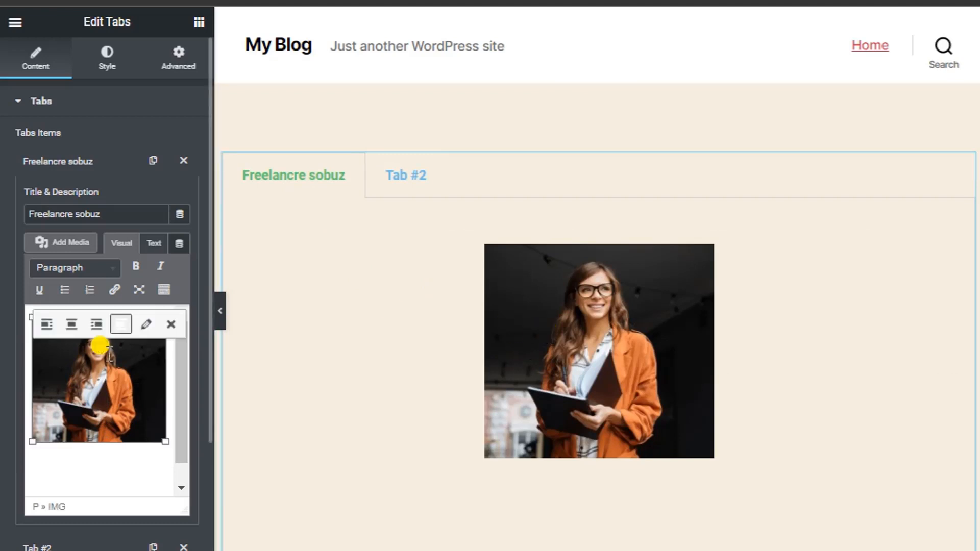
left_click(240, 452)
left_click(97, 463)
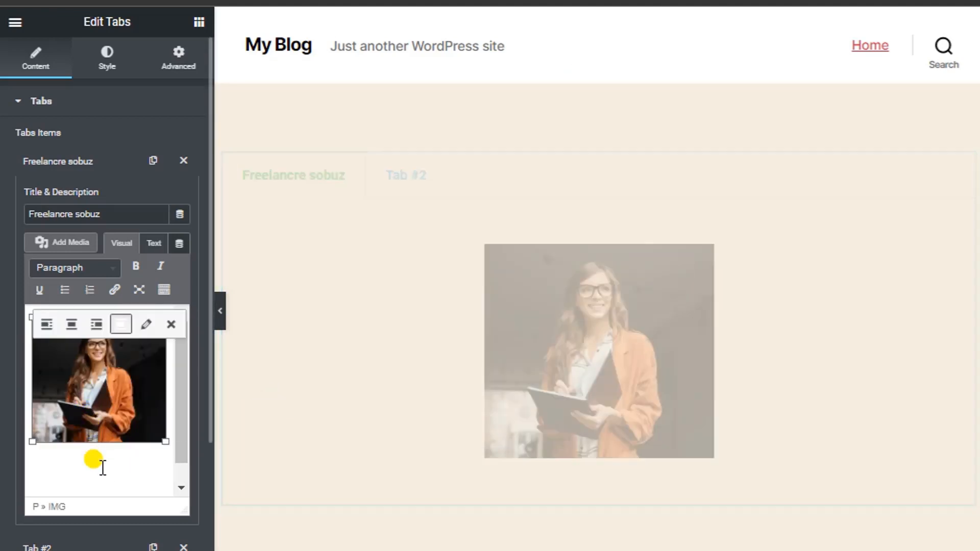
- Insert four blank lines above the image code in the HTML source of the first tab's description
left_click(156, 245)
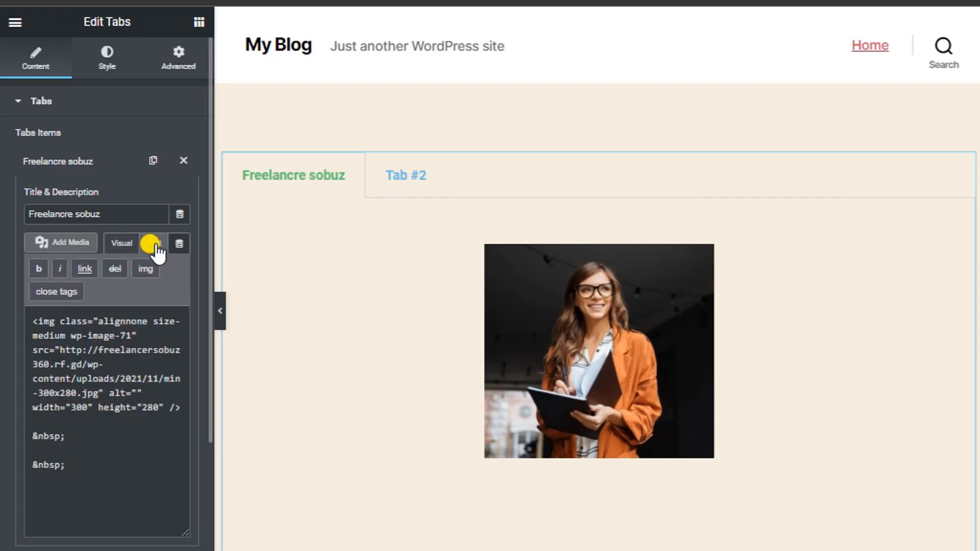
left_click(82, 364)
left_click(63, 441)
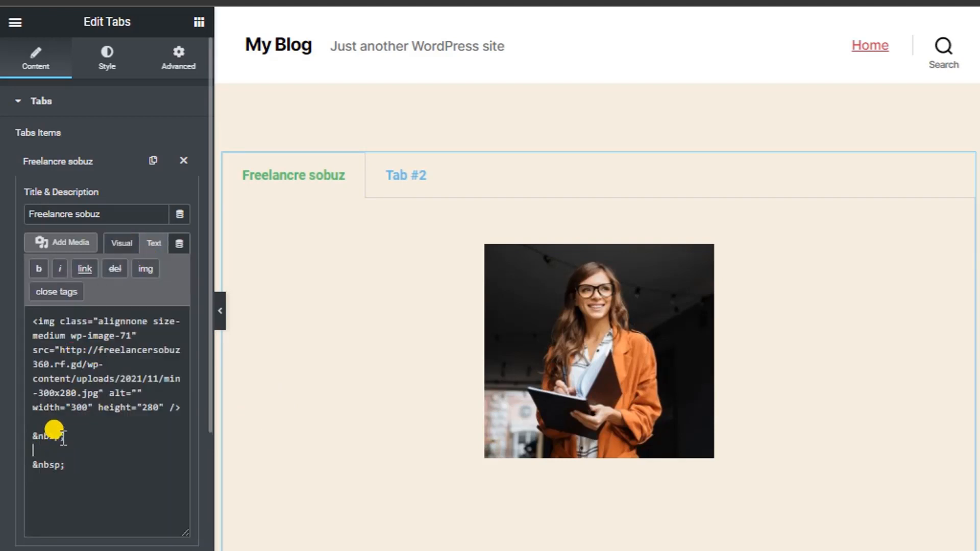
left_click(33, 322)
key("Return")
key("Return")
key("Return")
key("Return")
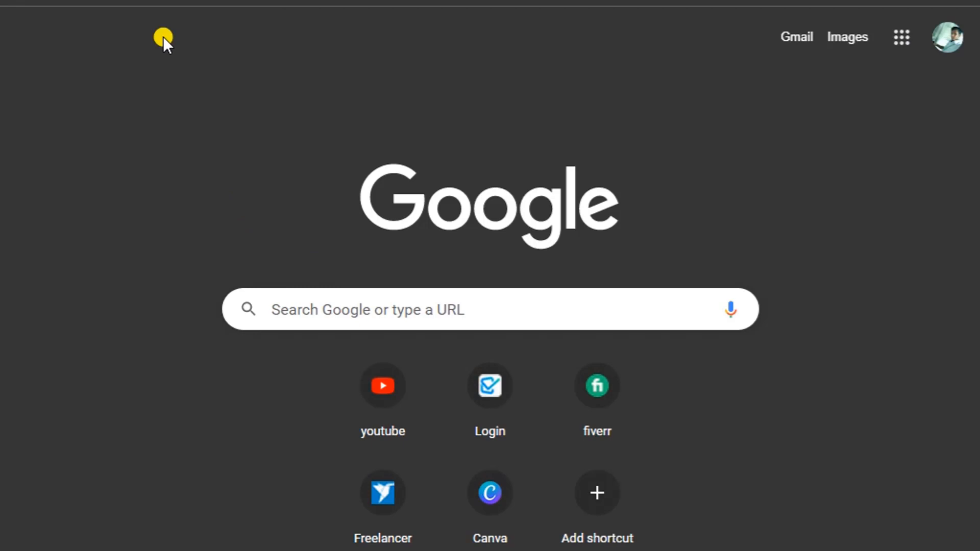
- Search Google for "about" in a new browser tab and copy the description text of the Merriam-Webster result
type("t")
key("BackSpace")
key("BackSpace")
type("about")
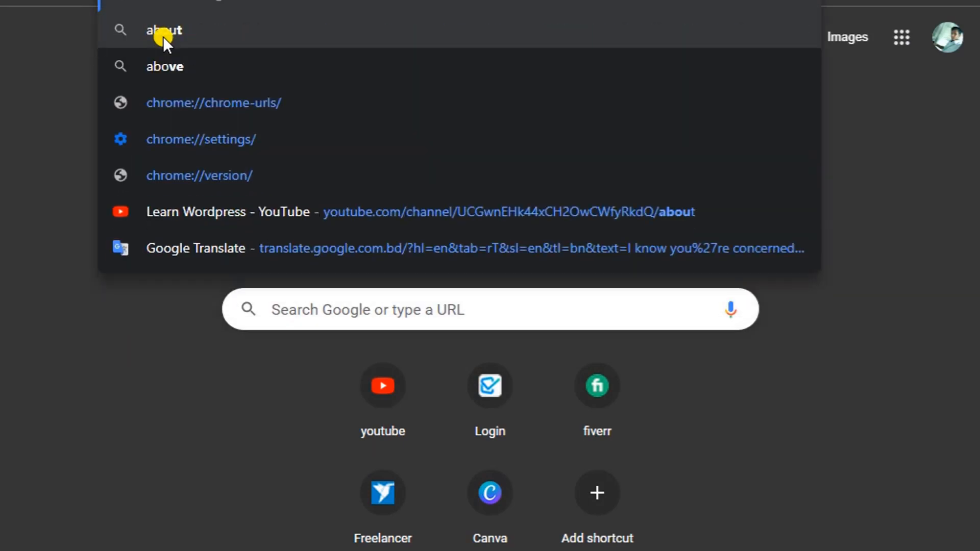
key("Return")
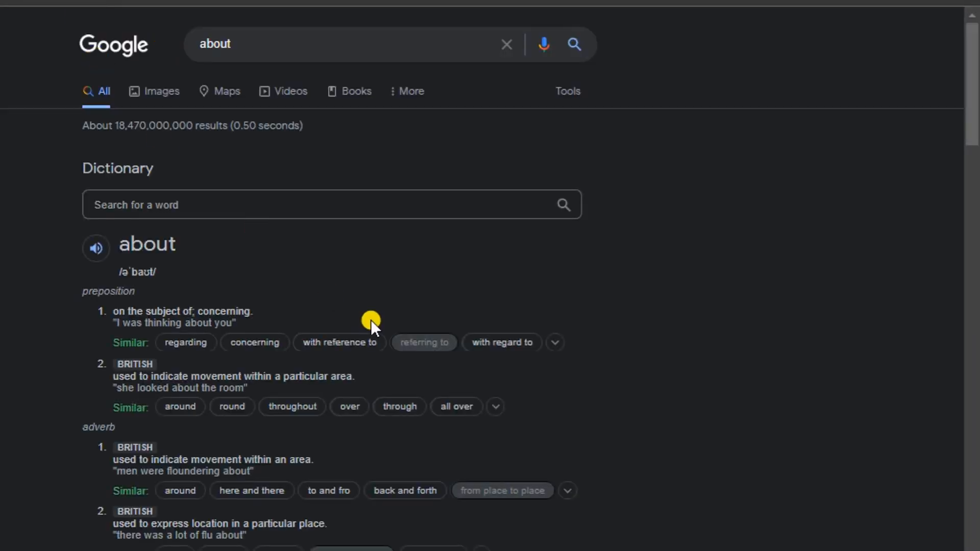
scroll(197, 269, "down", 9)
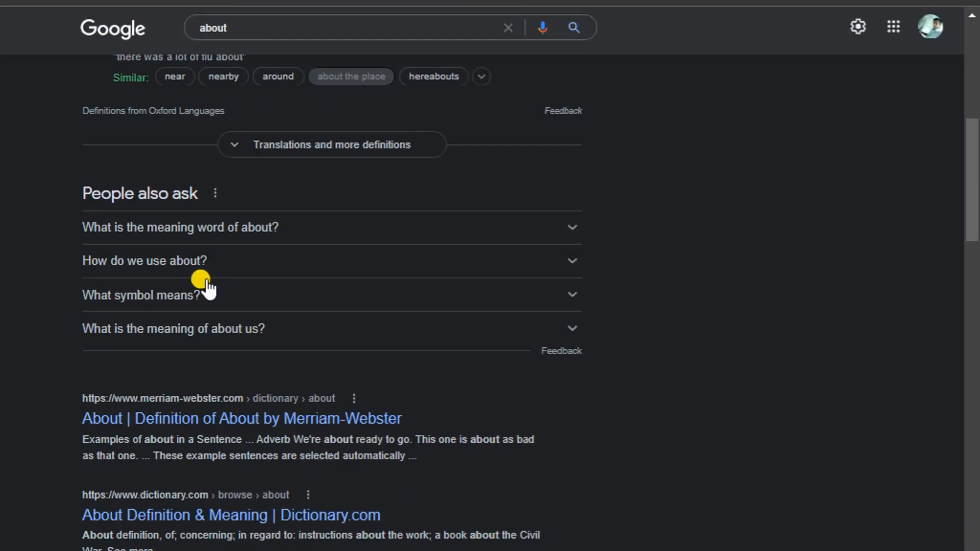
left_click_drag(404, 456, 76, 437)
right_click(91, 445)
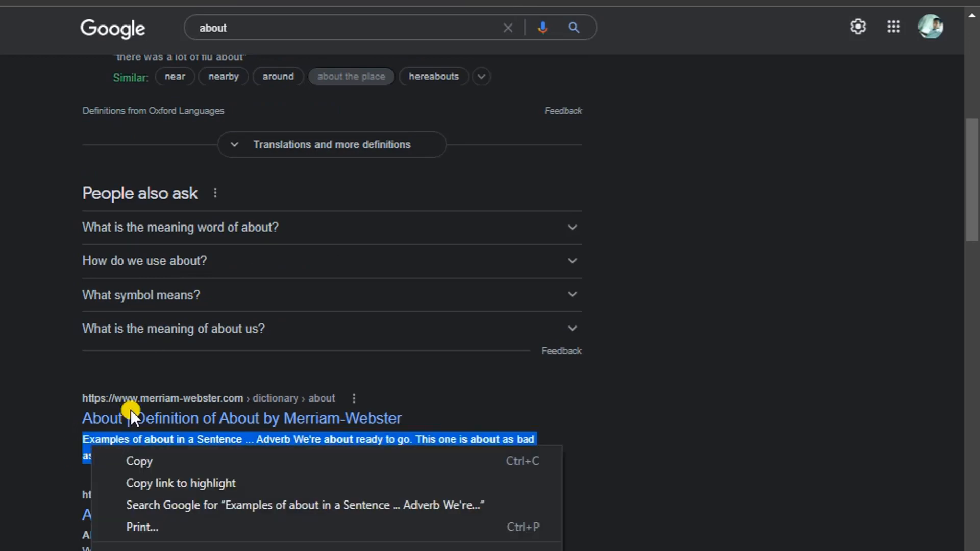
left_click(133, 457)
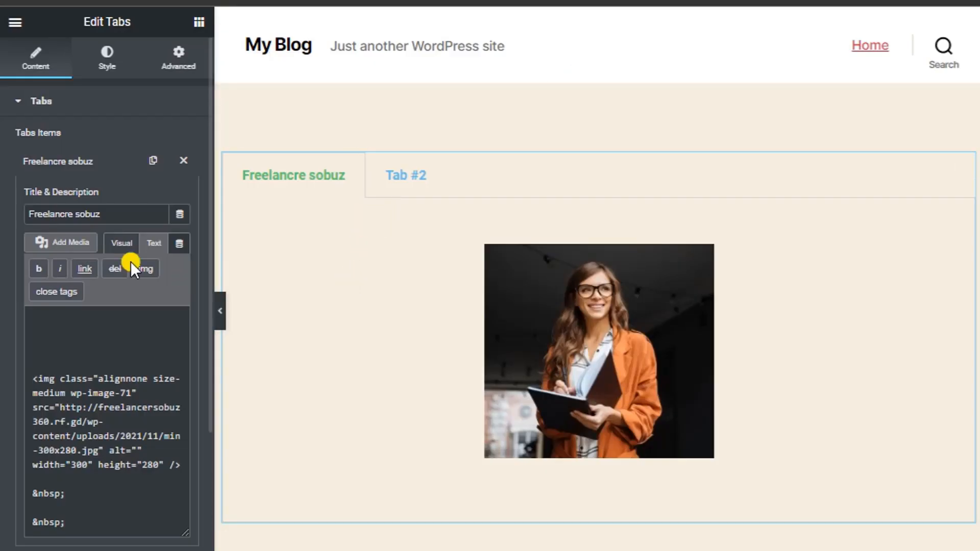
- Paste the copied text above the image code in the first tab's description and return to the visual editor
right_click(47, 320)
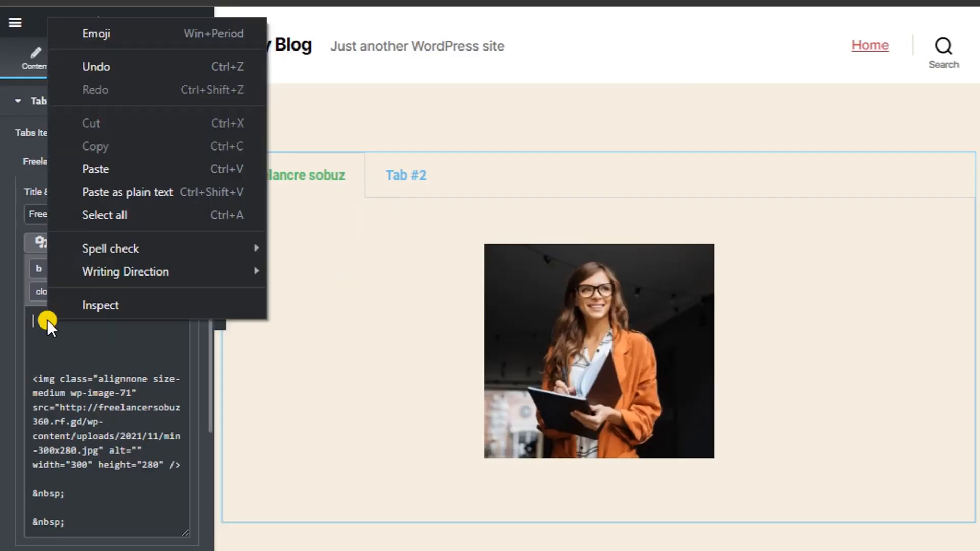
left_click(96, 169)
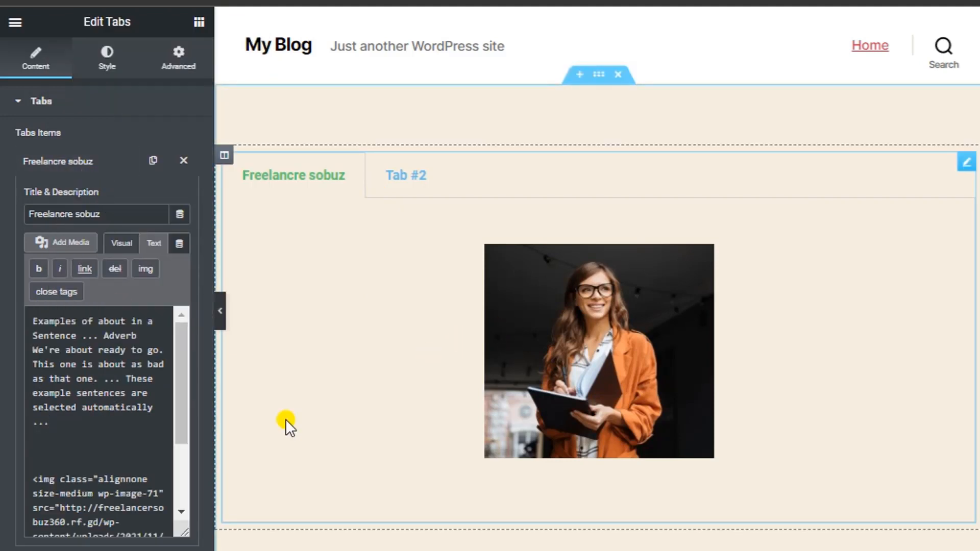
left_click(116, 243)
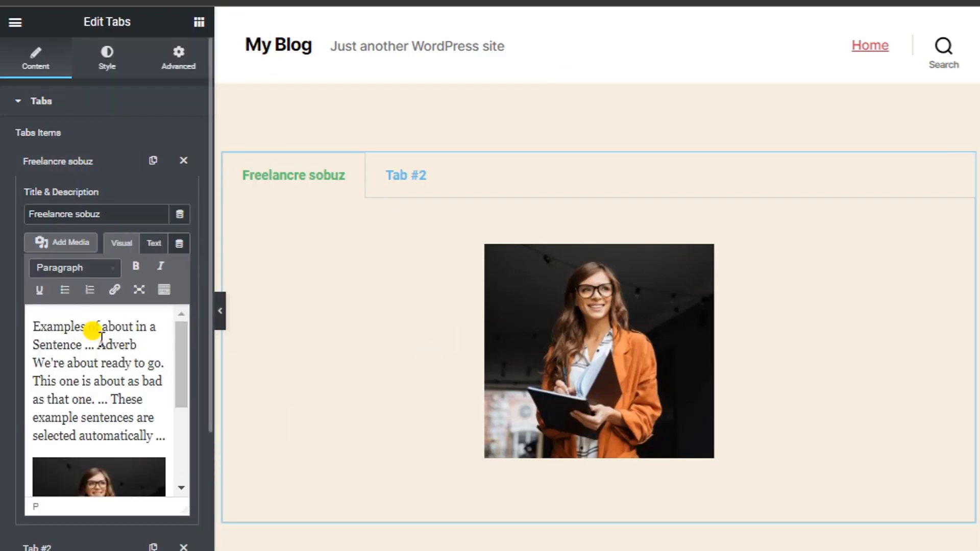
scroll(623, 251, "down", 3)
scroll(623, 251, "up", 3)
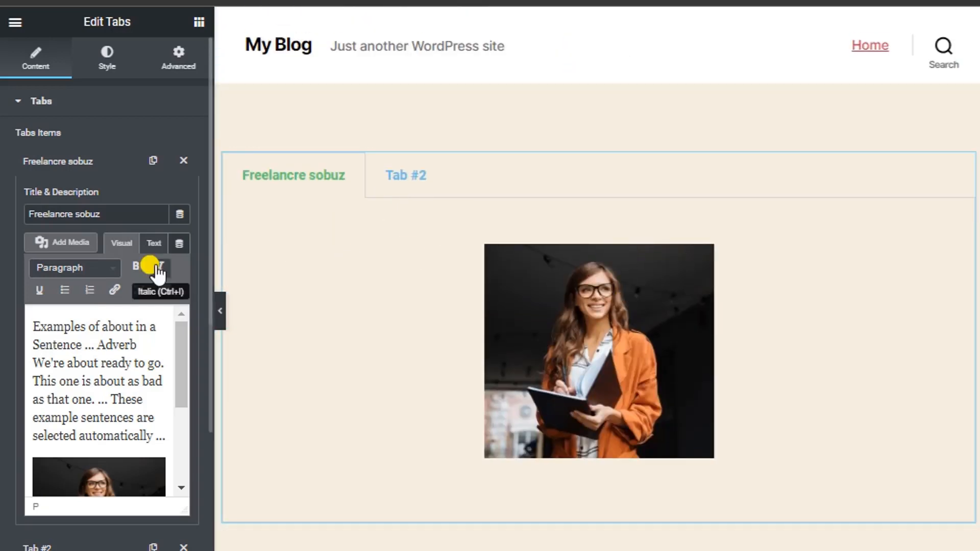
- Check the content of both tabs in the page preview
left_click(384, 178)
left_click(308, 166)
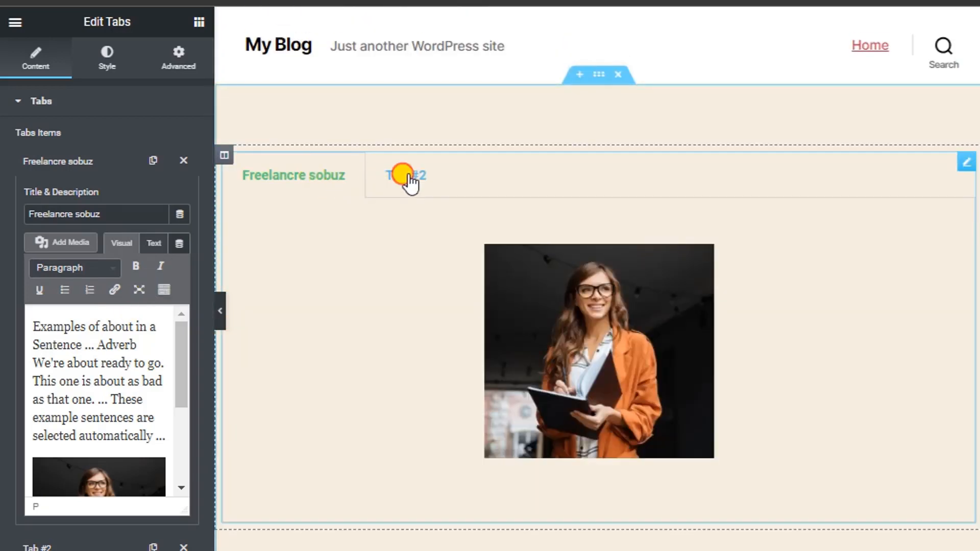
left_click(408, 178)
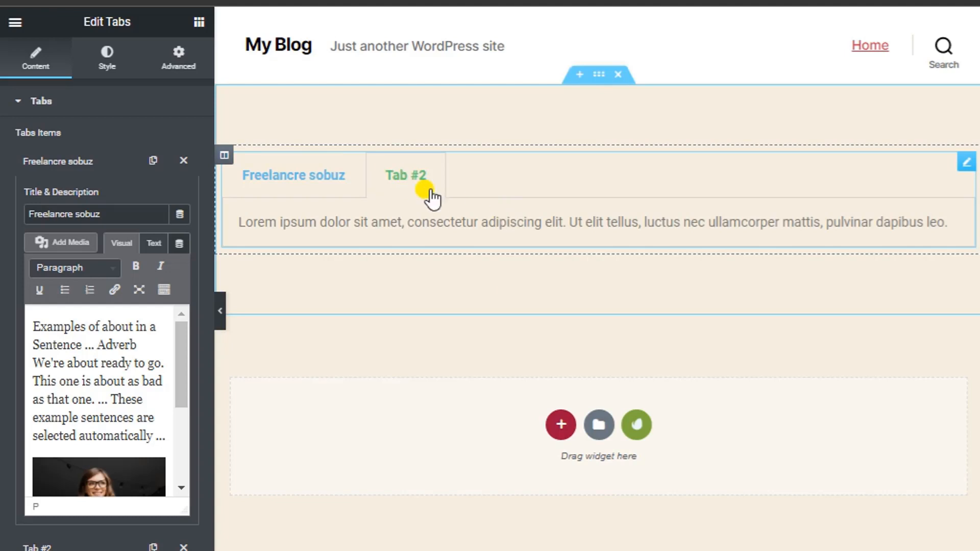
left_click(304, 180)
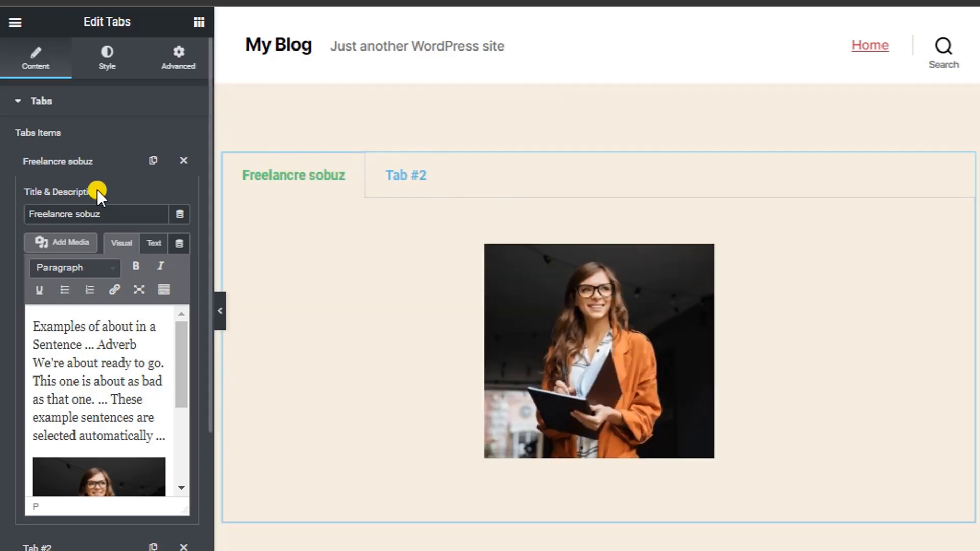
- Add a third item to the Tabs widget and preview each tab on the page
left_click(77, 161)
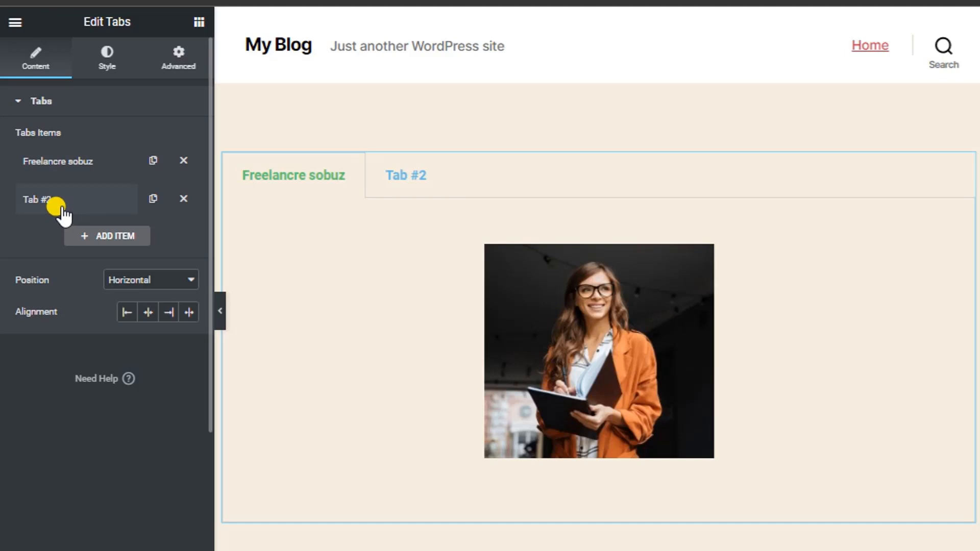
left_click(127, 237)
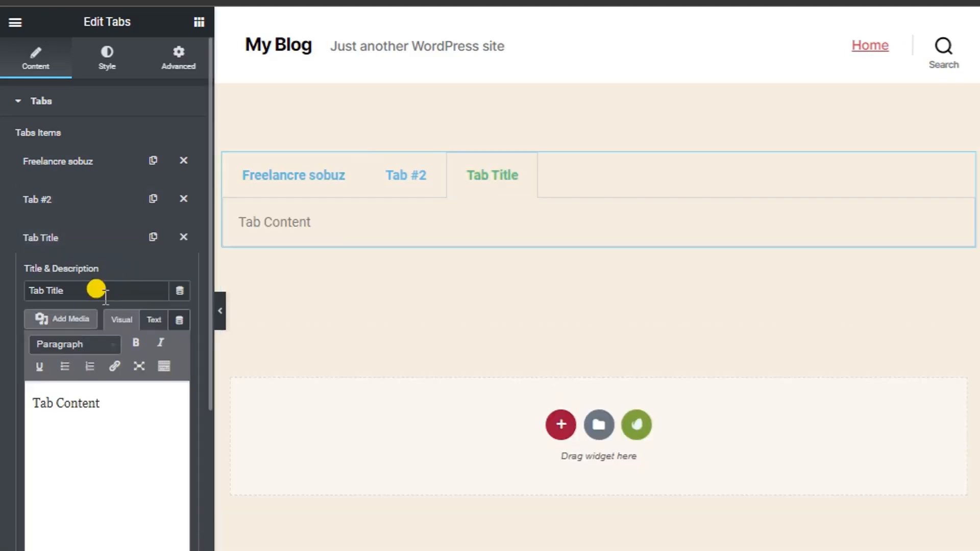
left_click(352, 177)
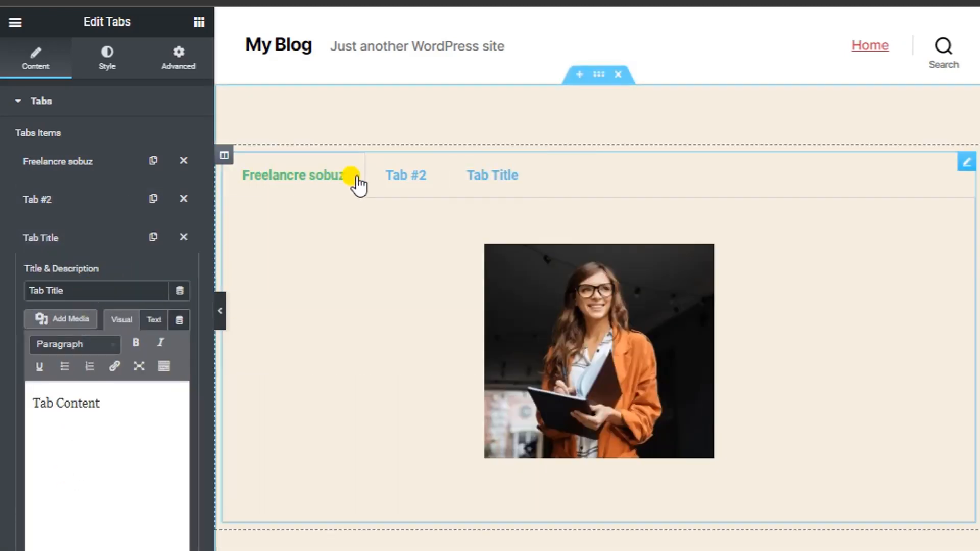
left_click(437, 176)
left_click(476, 179)
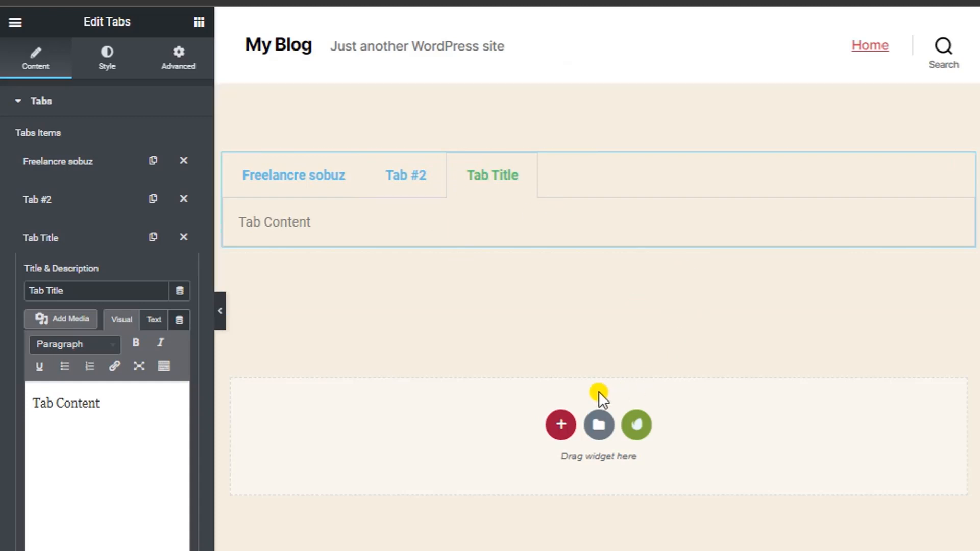
- Add a new three-column section below the Tabs section
left_click(561, 424)
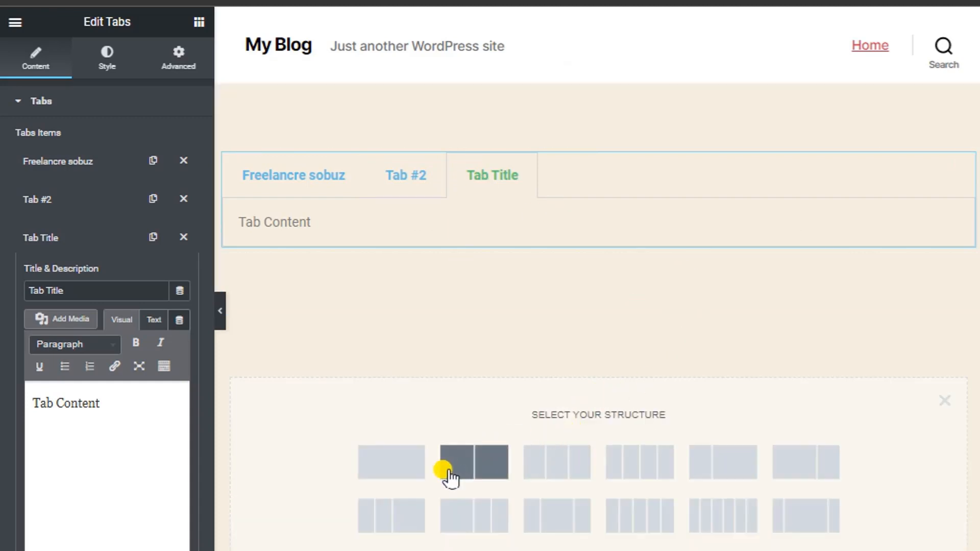
left_click(567, 459)
left_click_drag(601, 85, 602, 306)
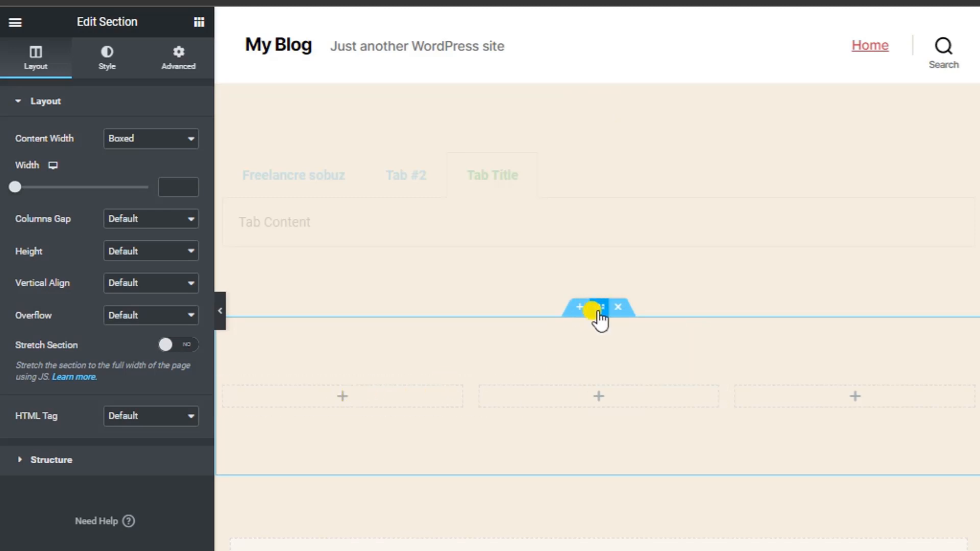
left_click(598, 396)
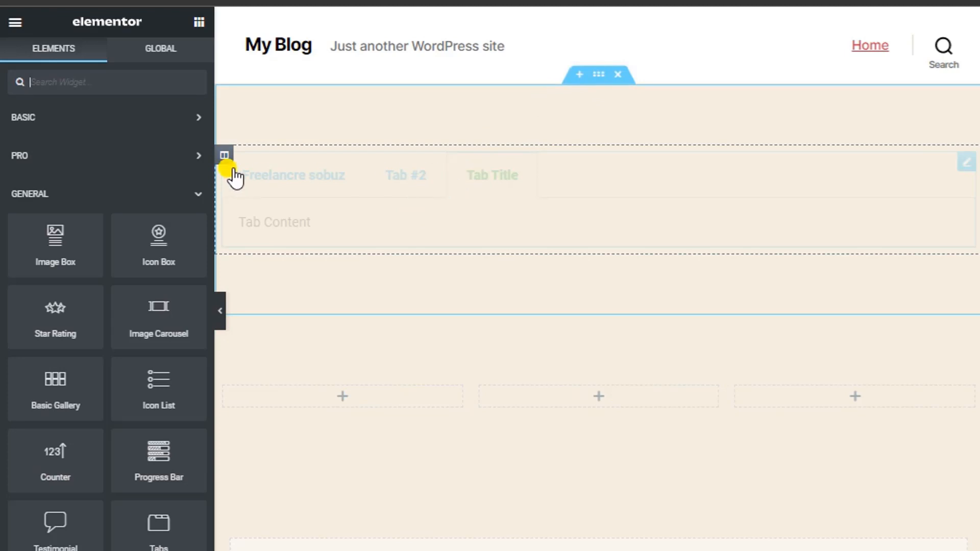
- Copy the column containing the Tabs widget and paste it after the middle column of the new section
right_click(223, 156)
left_click(266, 257)
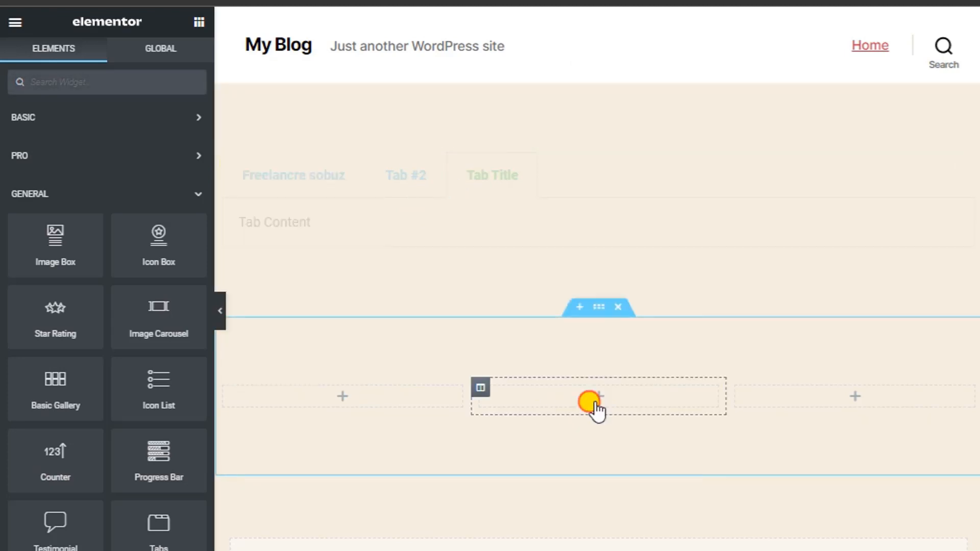
right_click(596, 382)
left_click(628, 496)
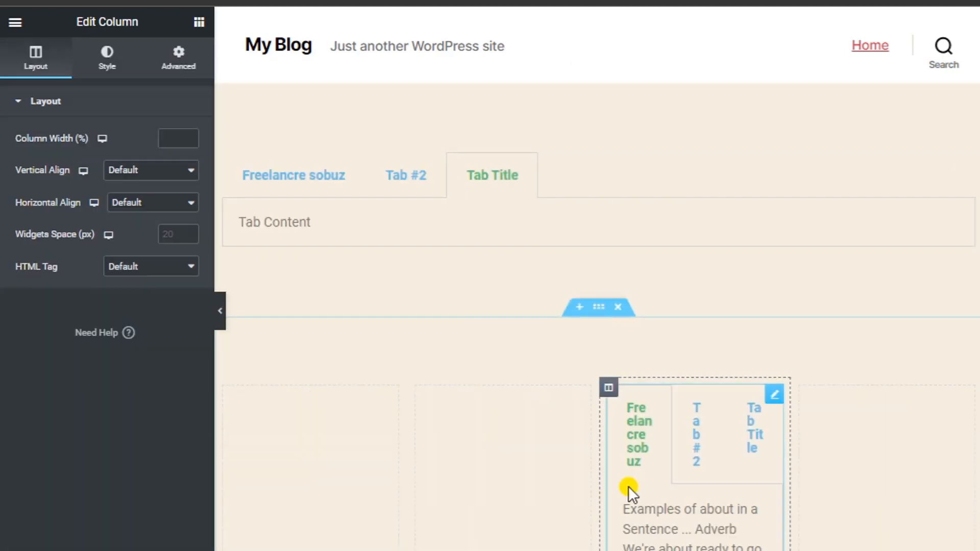
- Examine the copied Tabs widget in the new section, including the content of each of its three tabs
scroll(630, 449, "down", 4)
scroll(680, 362, "down", 3)
scroll(683, 358, "up", 3)
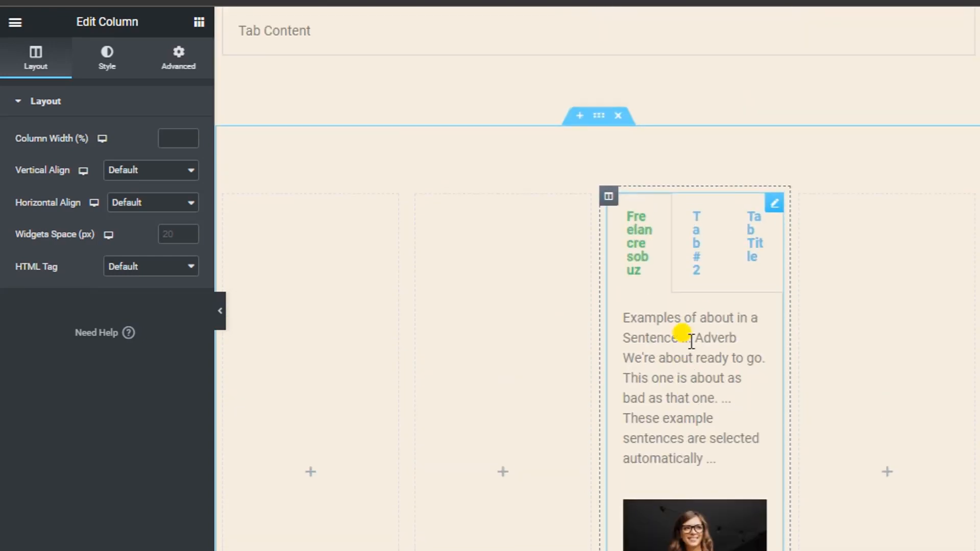
scroll(696, 386, "down", 2)
left_click(689, 290)
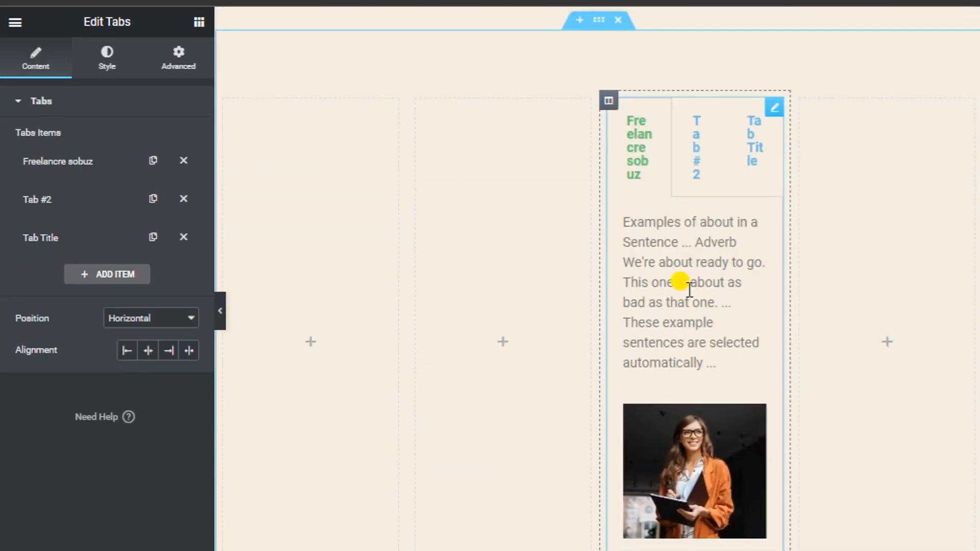
left_click(695, 175)
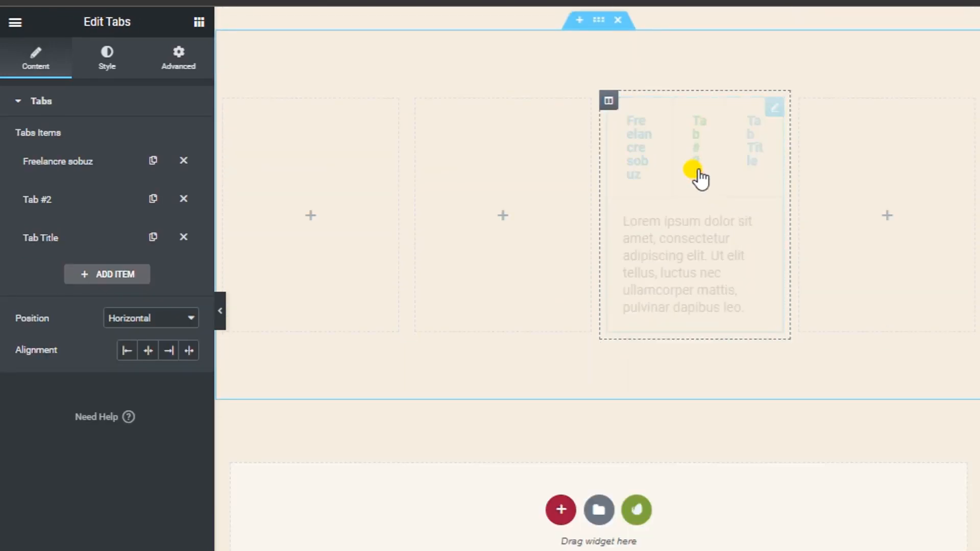
left_click(748, 148)
left_click(638, 153)
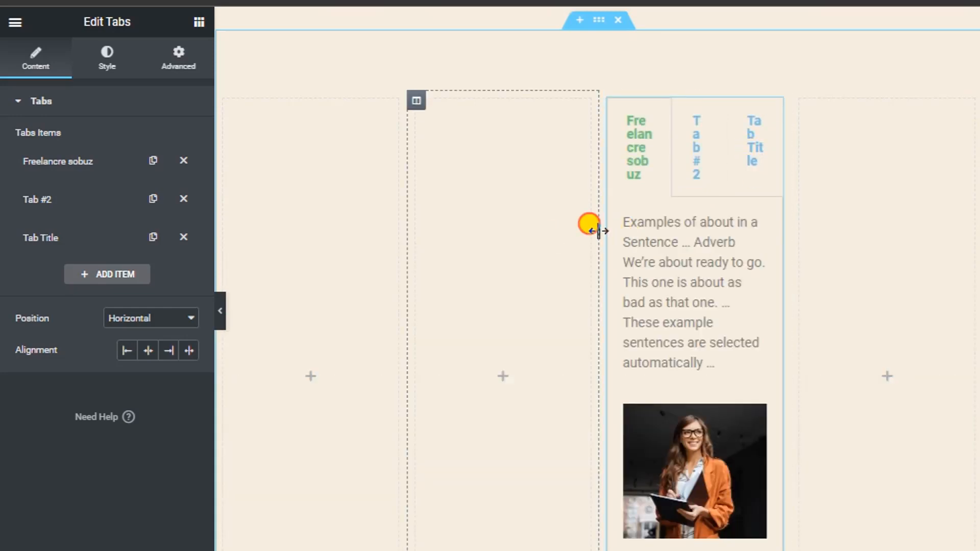
- Widen the column holding the copied Tabs widget on both sides and preview each of its tabs
left_click_drag(598, 230, 476, 230)
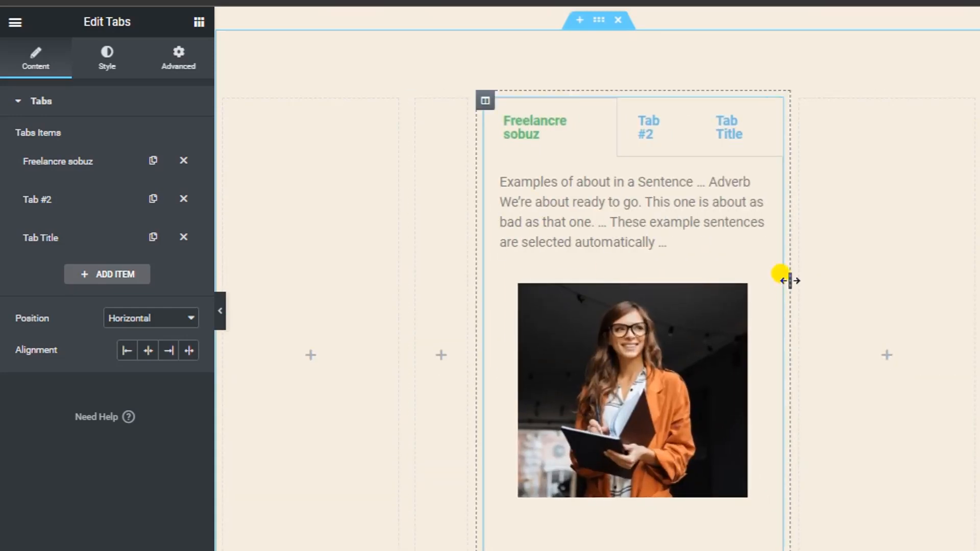
left_click_drag(787, 281, 859, 275)
left_click(696, 133)
left_click(777, 127)
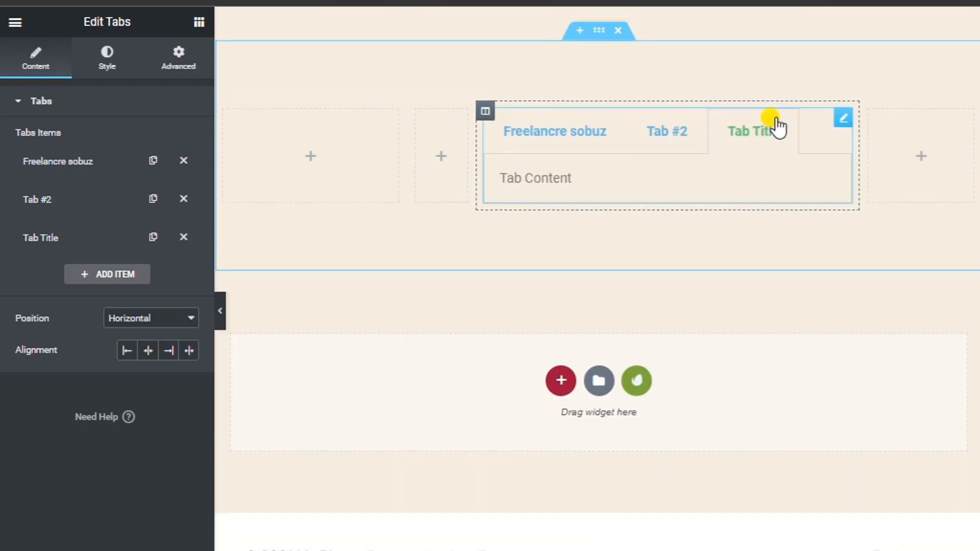
left_click(631, 131)
left_click(556, 134)
scroll(592, 194, "down", 2)
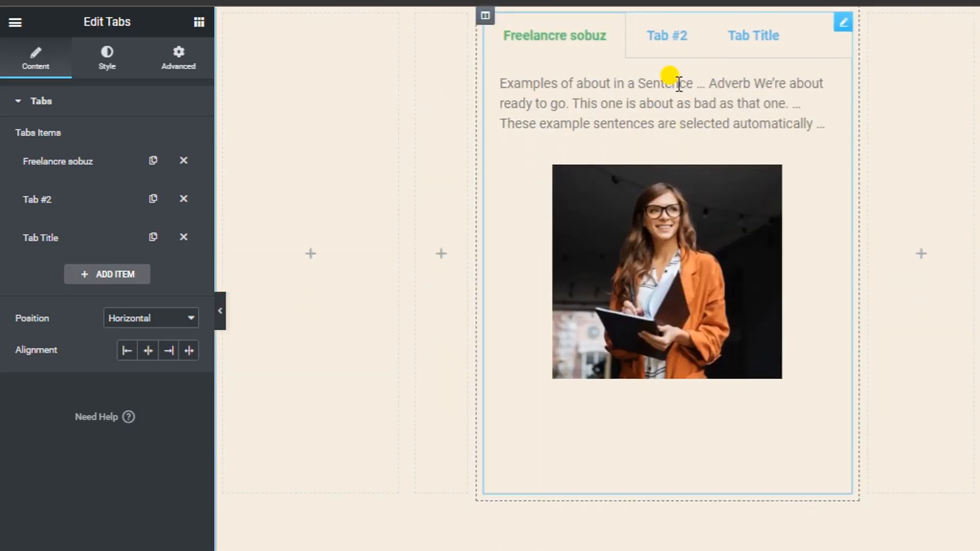
left_click(667, 40)
left_click(761, 102)
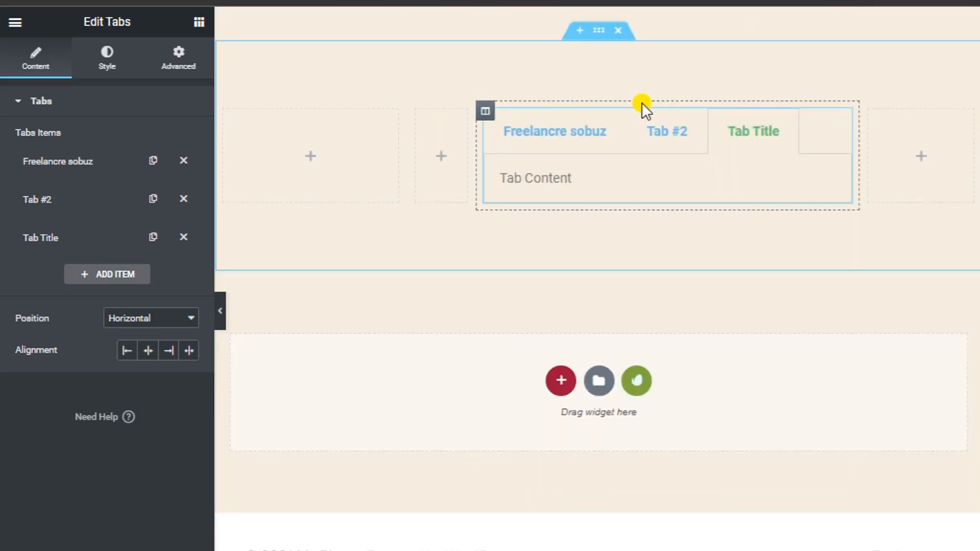
left_click(663, 139)
left_click(587, 135)
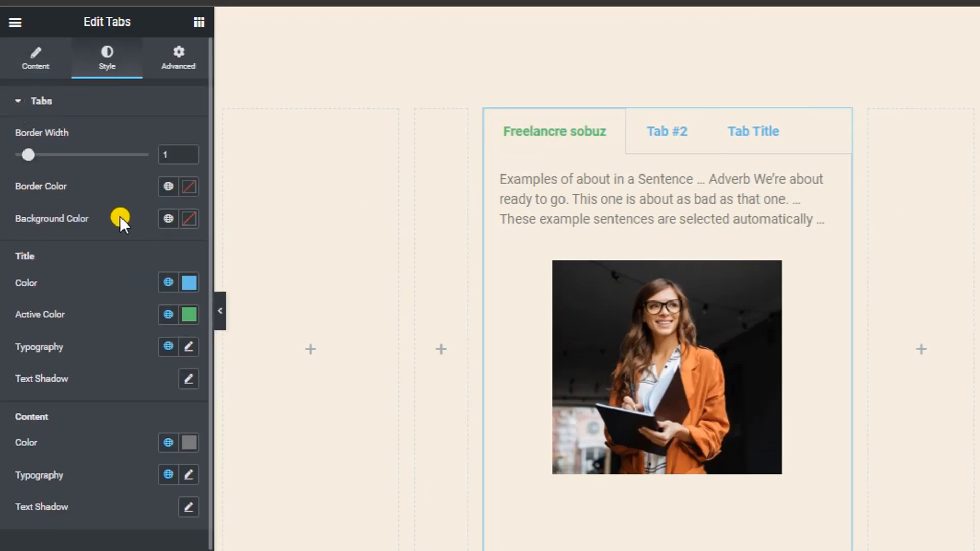
- Style the copied Tabs widget with a border width of 5 and the red border color #FF1818
left_click_drag(25, 159, 81, 156)
left_click(189, 186)
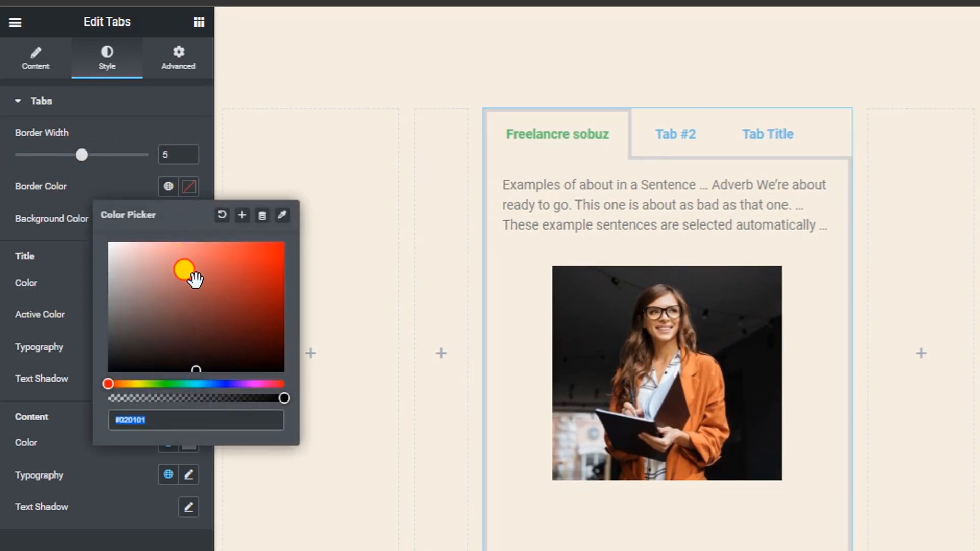
left_click_drag(186, 269, 269, 236)
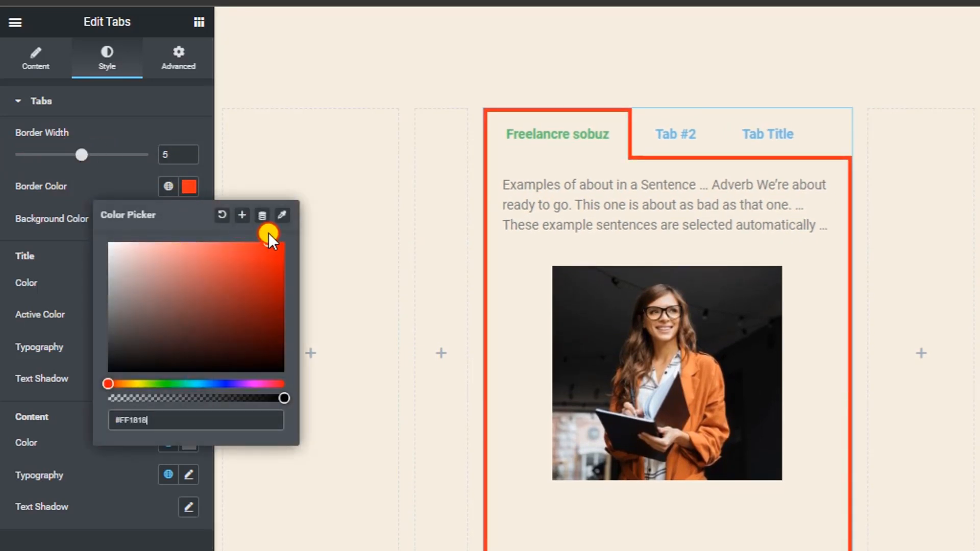
- Preview the three tabs of the copied Tabs widget and set its background color to light blue #B9E1FF
left_click(661, 136)
left_click(784, 141)
left_click(579, 136)
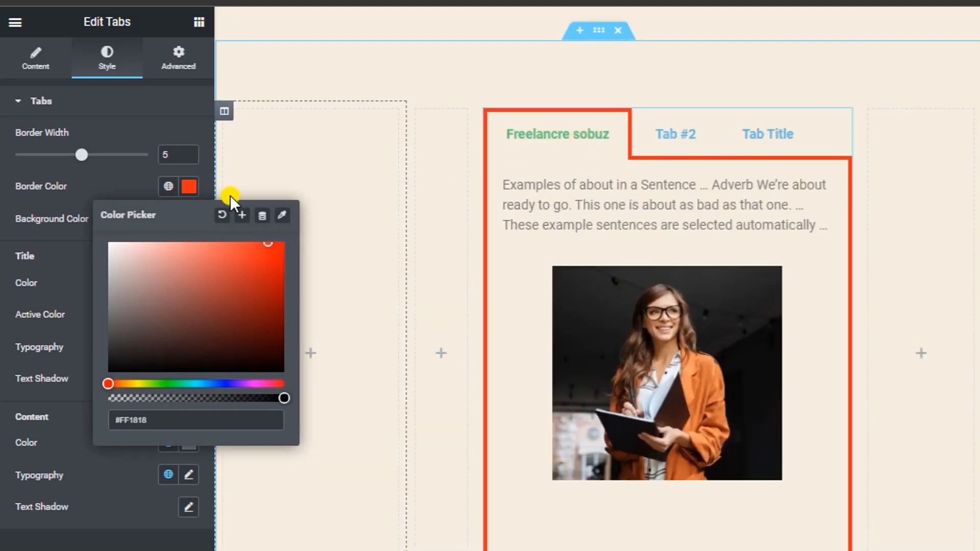
left_click(188, 186)
left_click(188, 218)
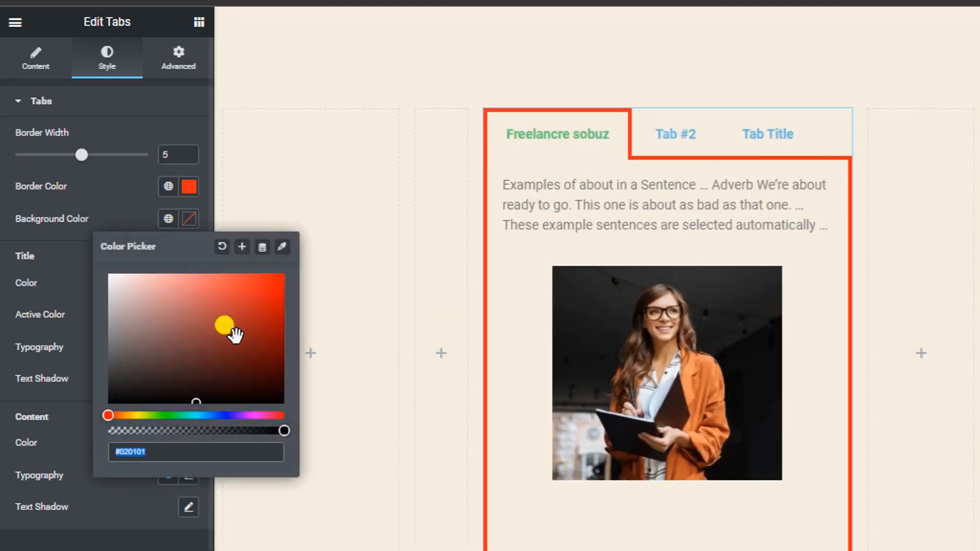
left_click_drag(230, 332, 136, 306)
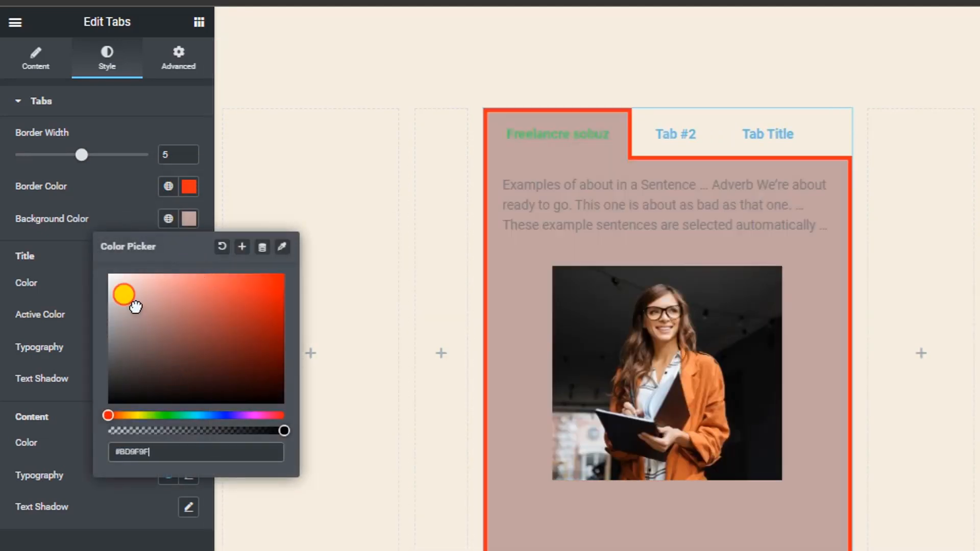
left_click_drag(185, 416, 207, 415)
left_click_drag(185, 327, 157, 262)
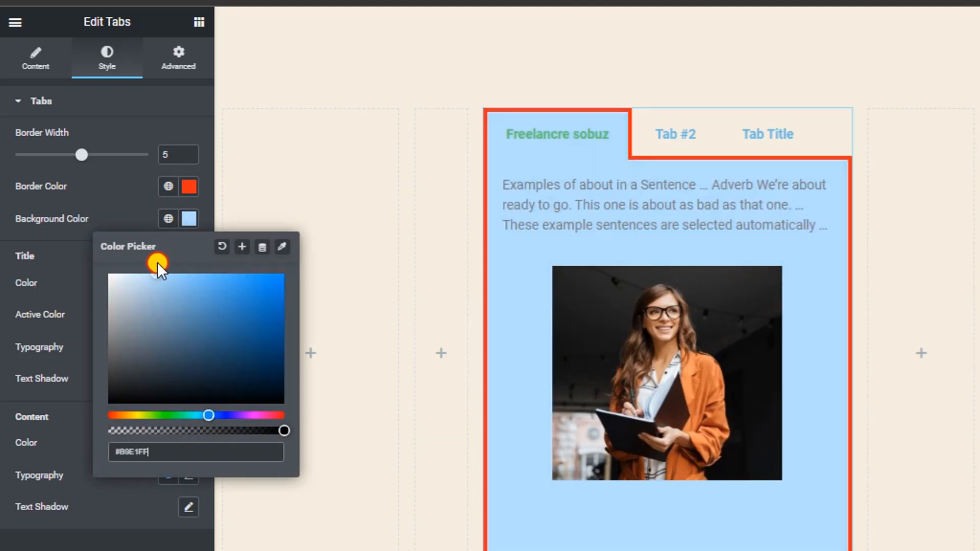
left_click(192, 200)
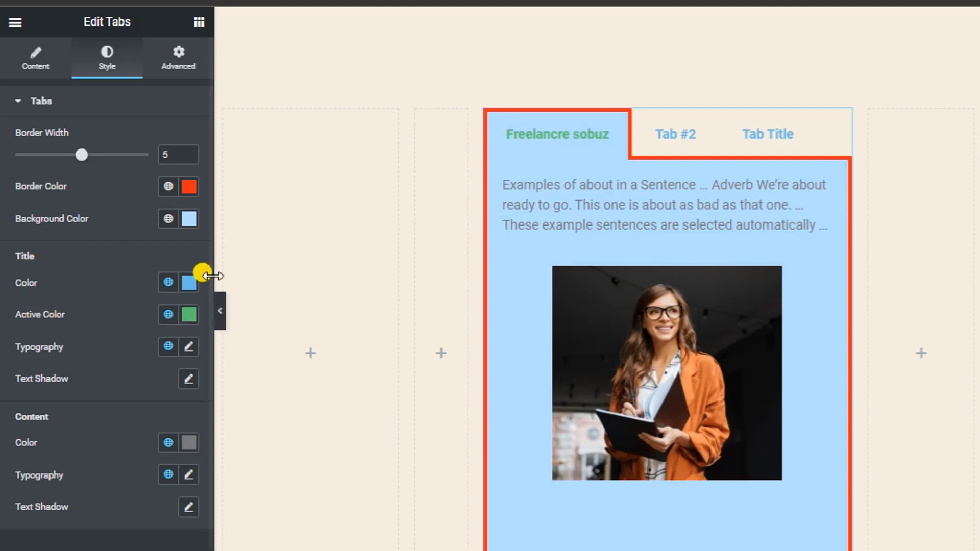
- Set the tab title color to black #000000 and preview it across the three tabs
left_click(188, 282)
left_click_drag(175, 341, 123, 487)
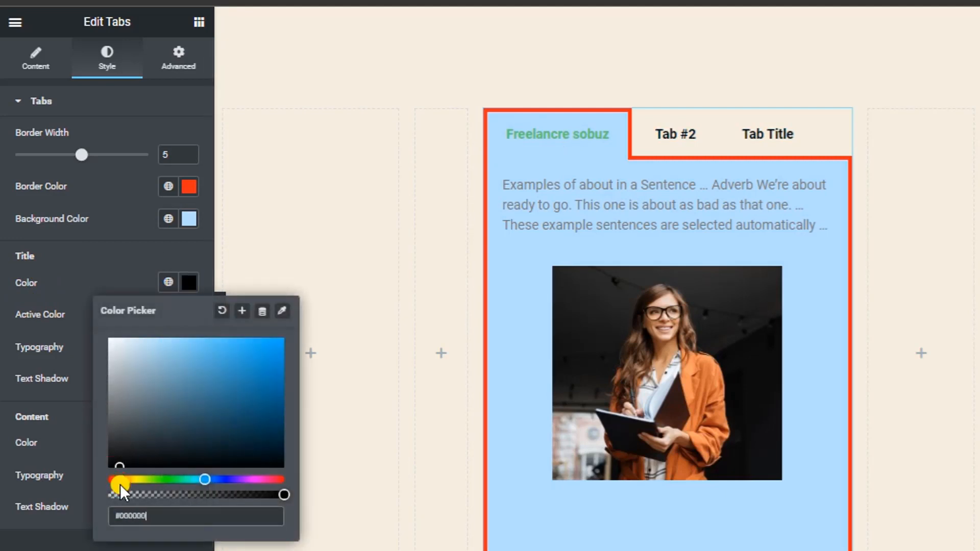
left_click(186, 283)
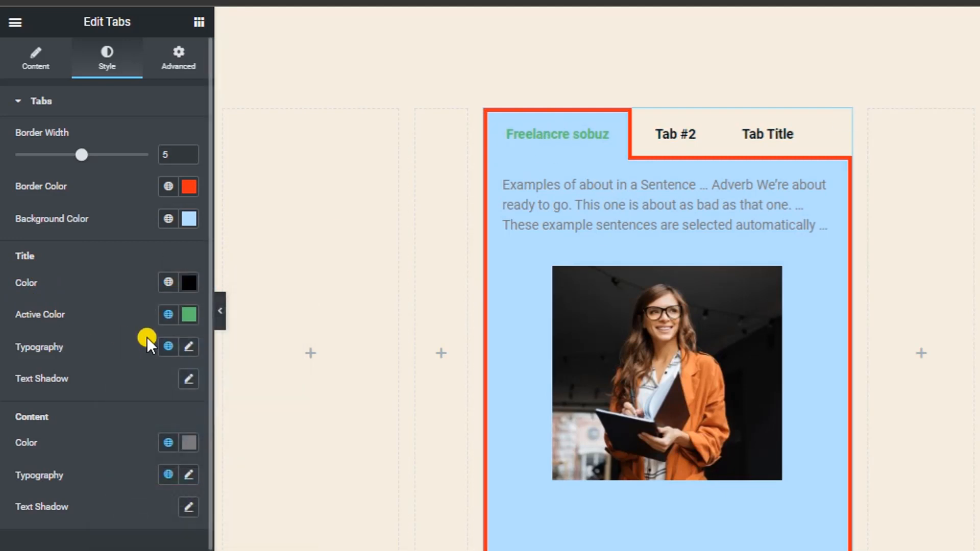
left_click(662, 146)
left_click(791, 137)
left_click(650, 142)
left_click(562, 140)
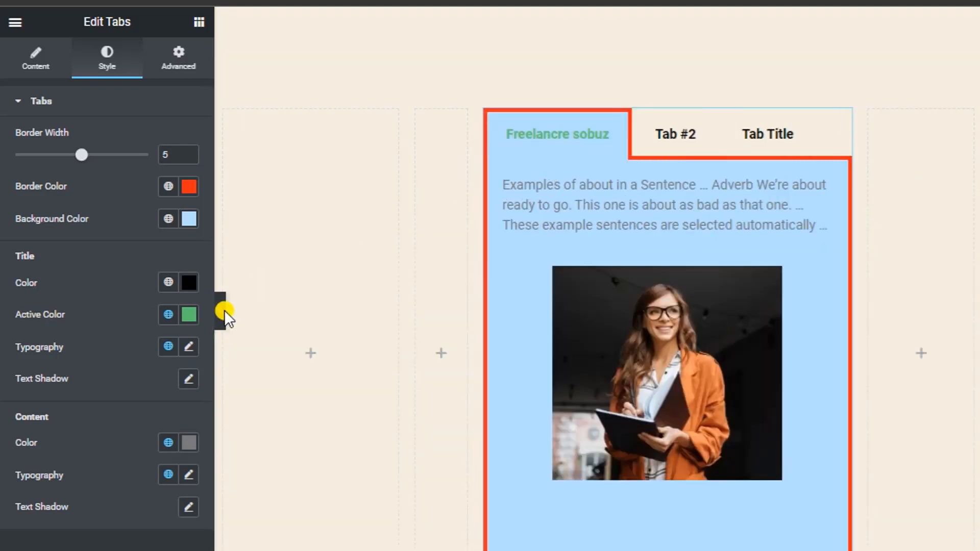
- Set the active tab title color to blue #1746FF and preview it on each tab
left_click(187, 315)
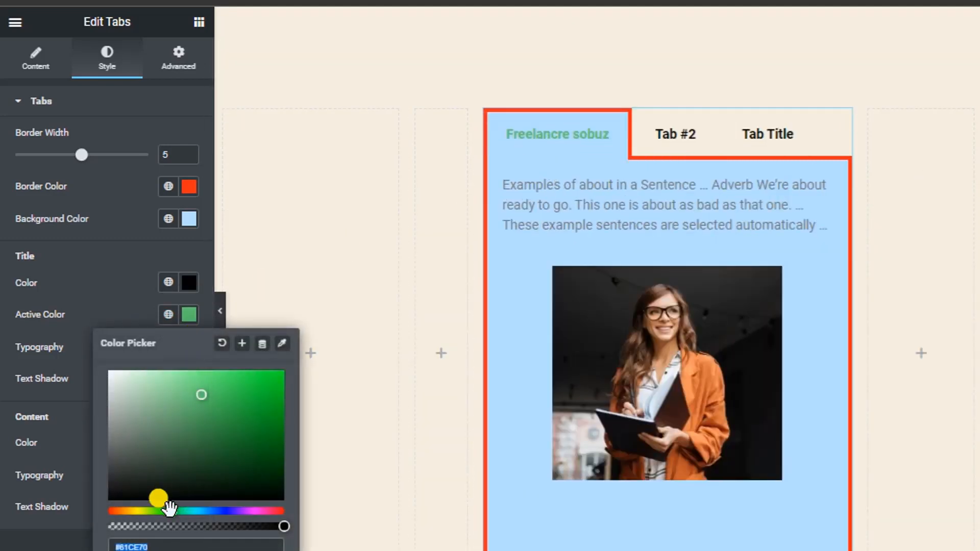
left_click_drag(166, 505, 132, 510)
left_click_drag(135, 392, 158, 435)
left_click(220, 520)
left_click_drag(221, 479, 271, 360)
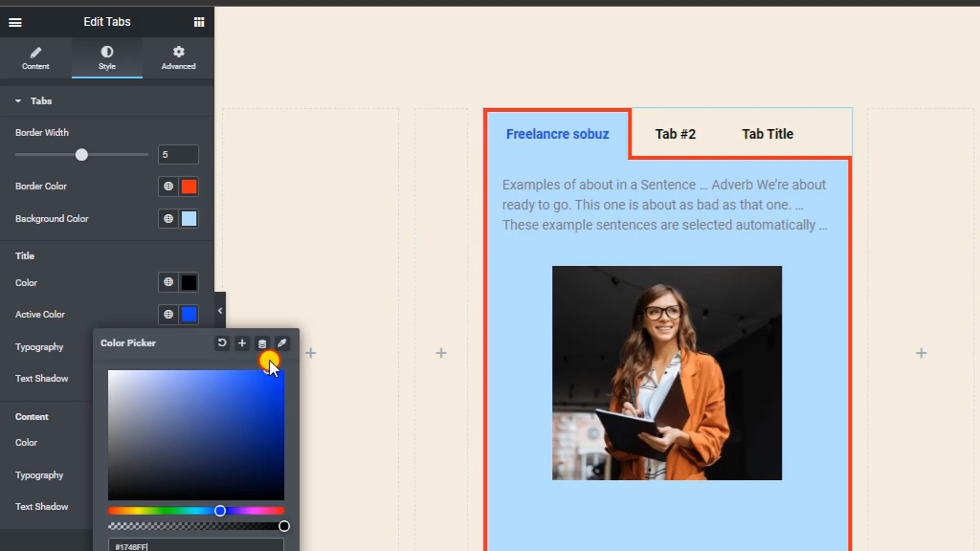
left_click(562, 265)
left_click(666, 148)
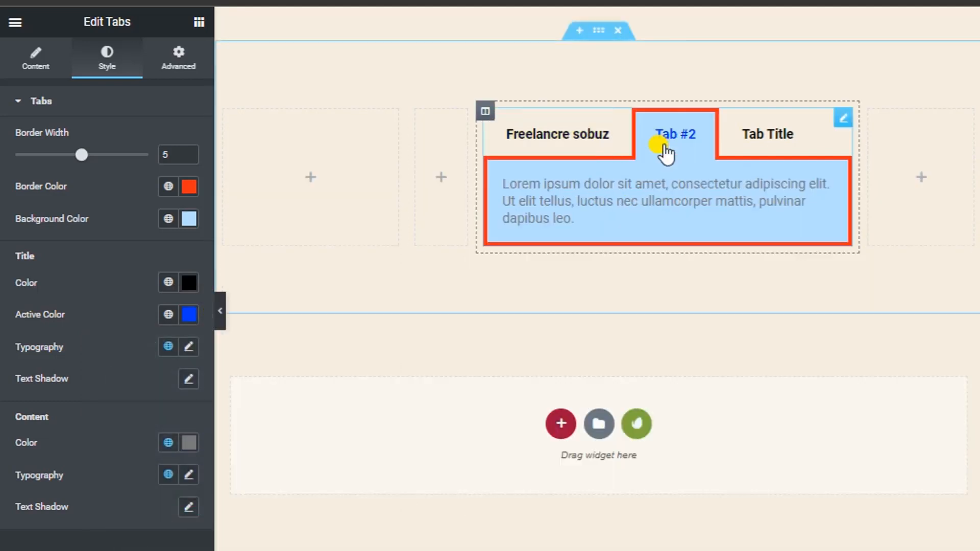
left_click(773, 143)
left_click(683, 143)
left_click(562, 122)
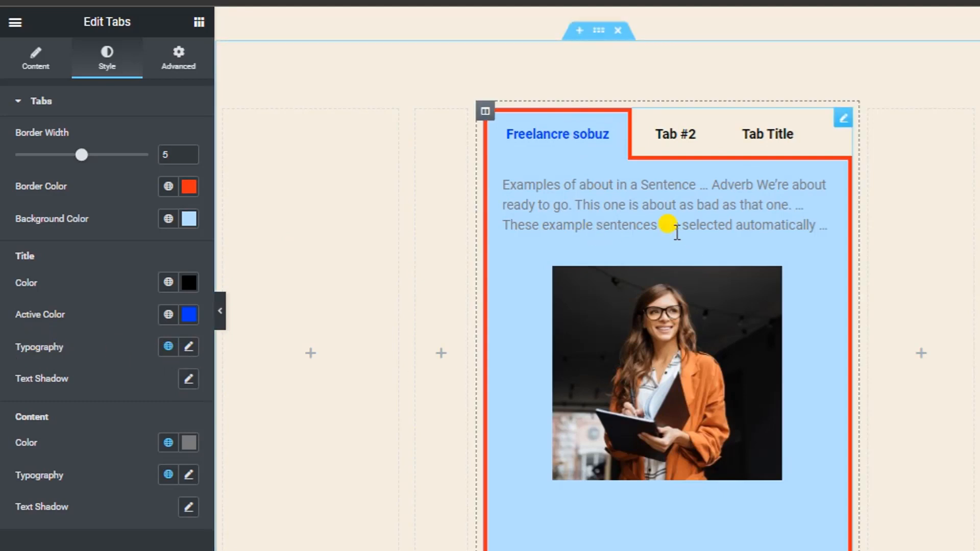
- Set the tab titles' typography to a size of 31 px and a weight of 400
left_click(189, 347)
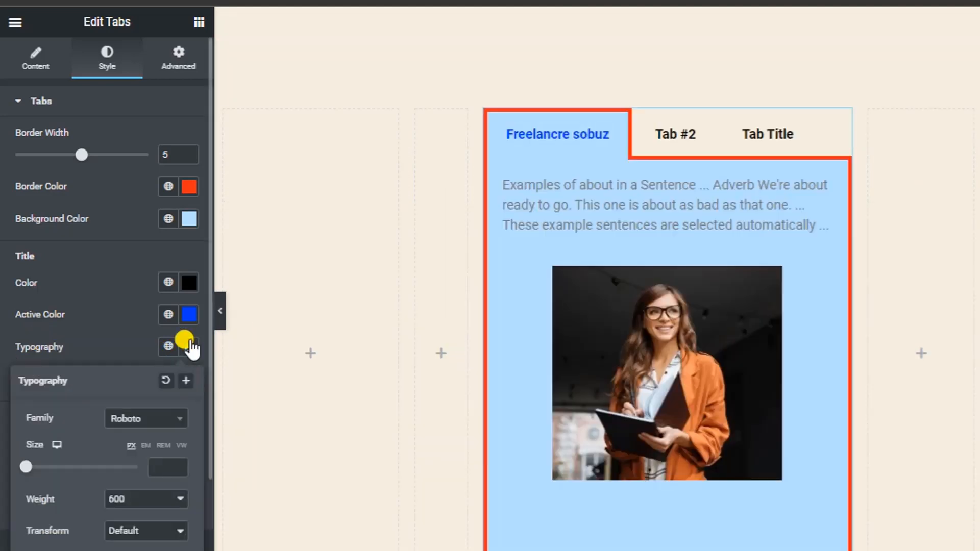
scroll(146, 360, "down", 3)
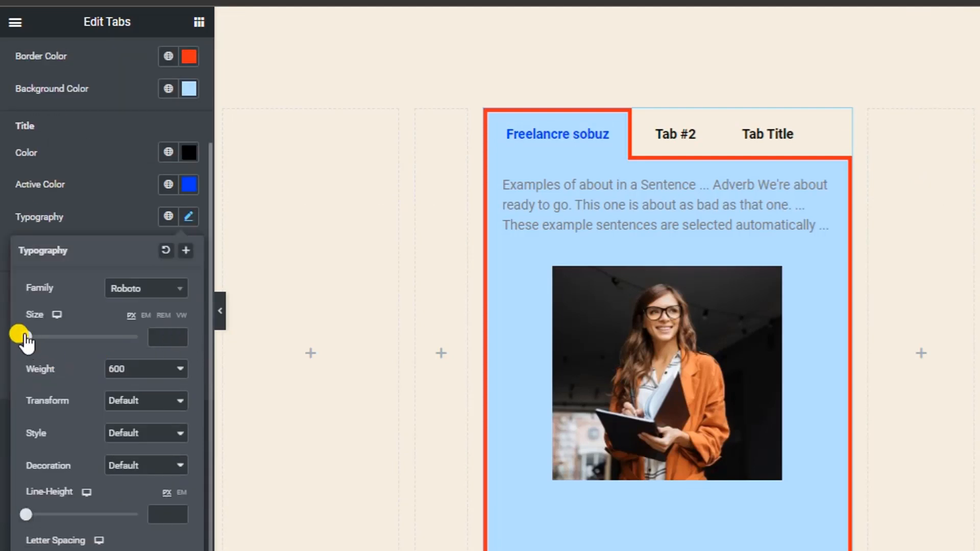
mouse_move(24, 337)
left_mouse_down()
mouse_move(72, 336)
mouse_move(24, 341)
mouse_move(42, 344)
left_mouse_up()
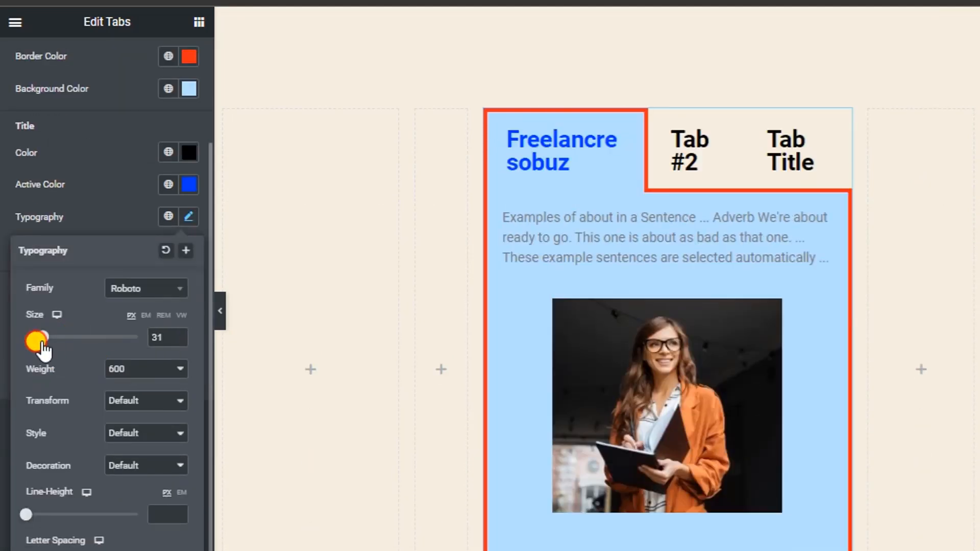
left_click(135, 377)
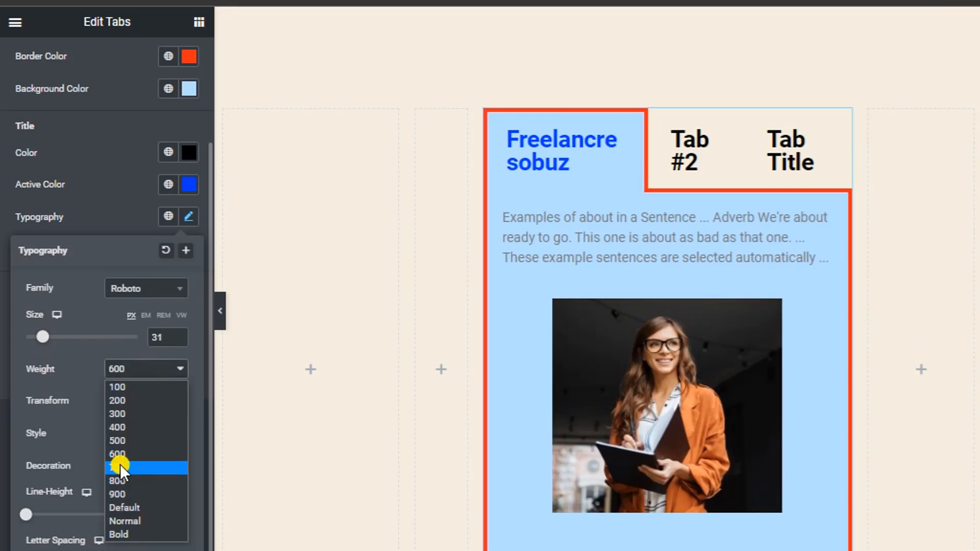
left_click(121, 428)
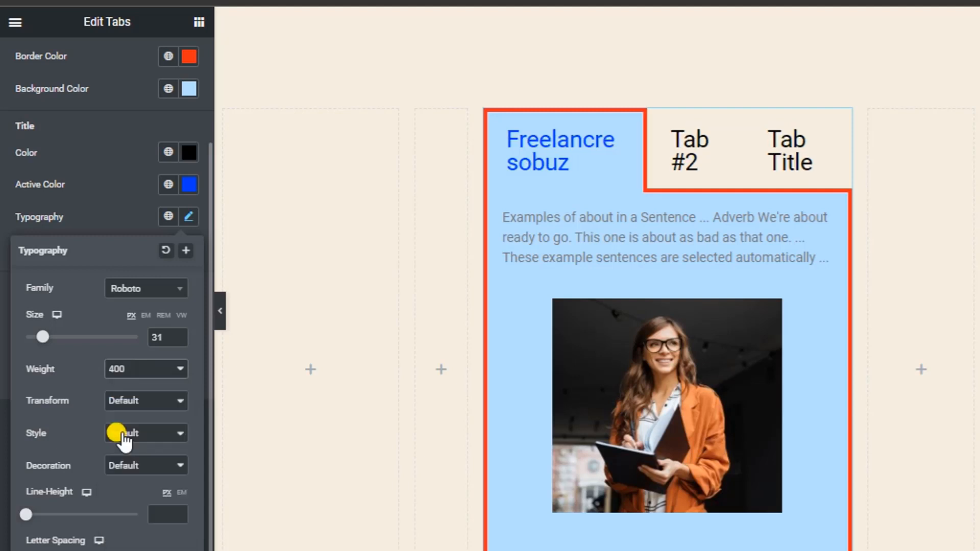
left_click(131, 412)
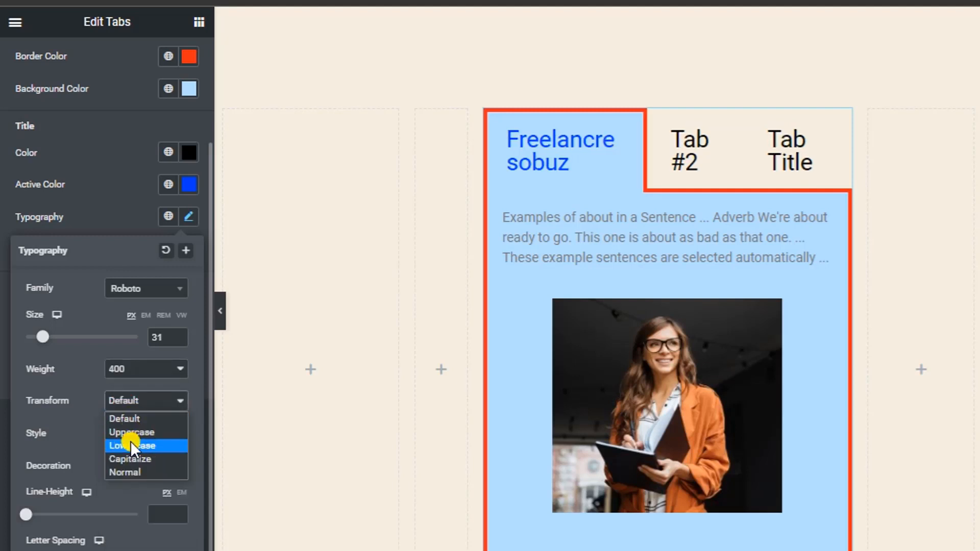
left_click(54, 423)
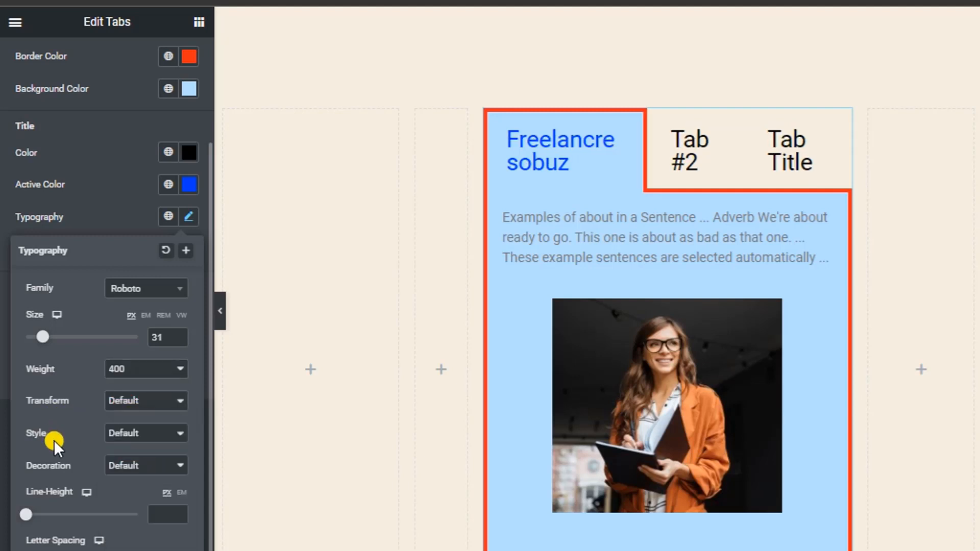
left_click(187, 217)
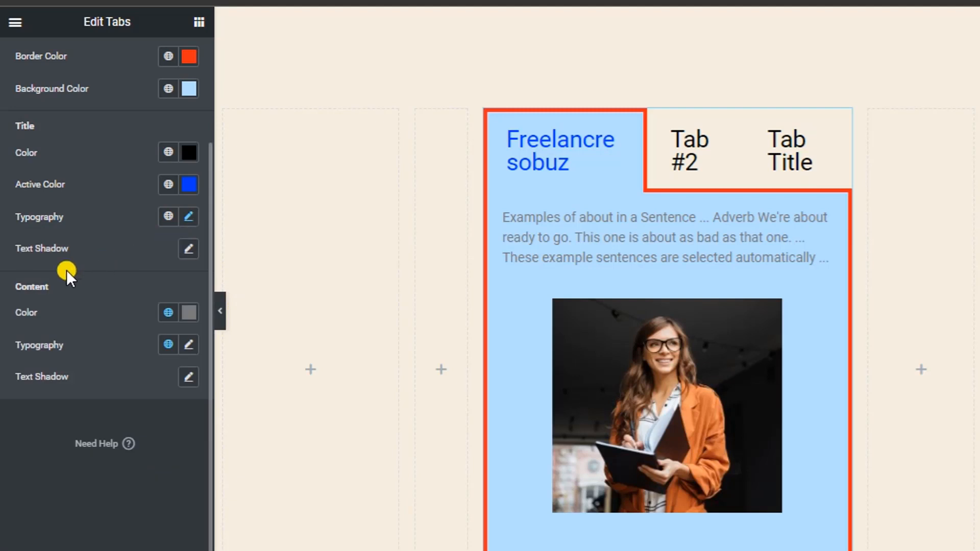
- Try a text shadow on the tab titles, reset it, and set the content text color to black #000000
left_click(188, 248)
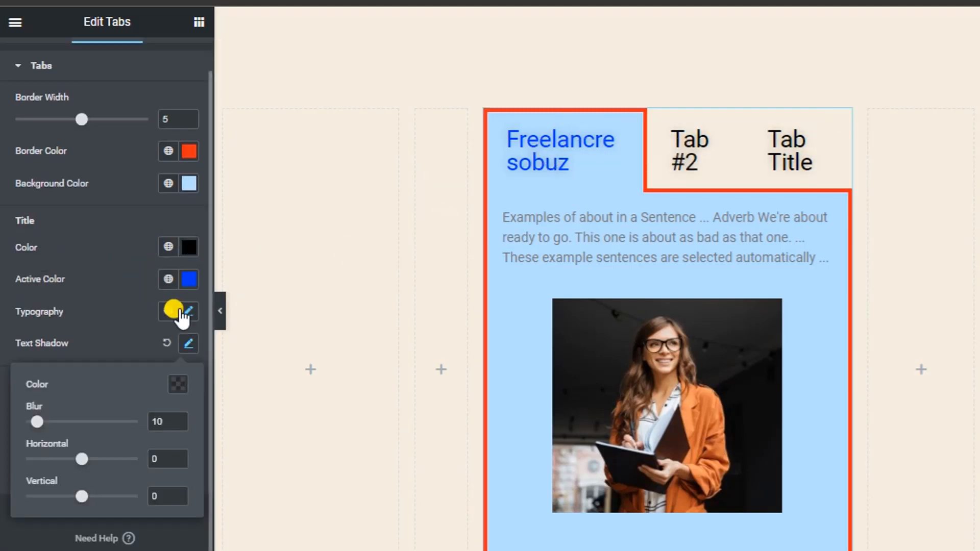
left_click(164, 342)
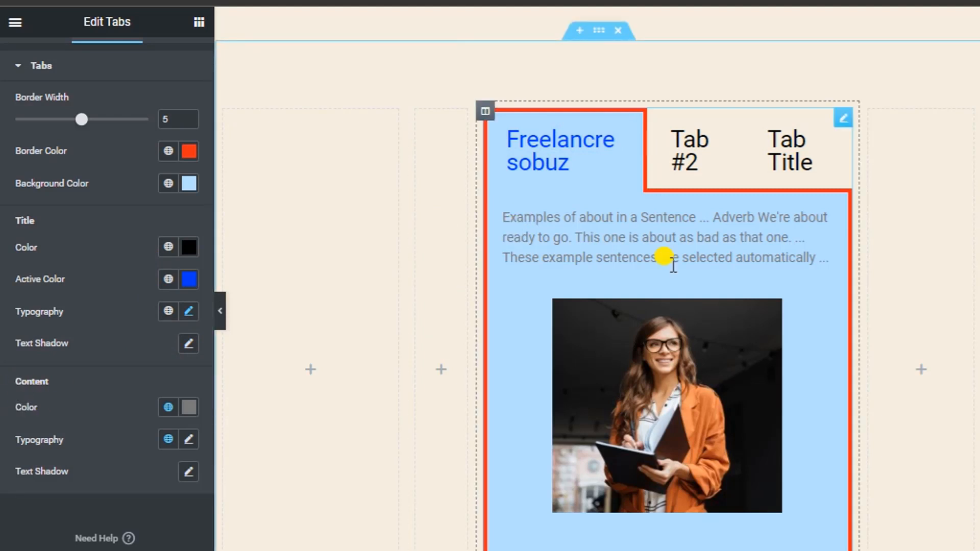
left_click(188, 411)
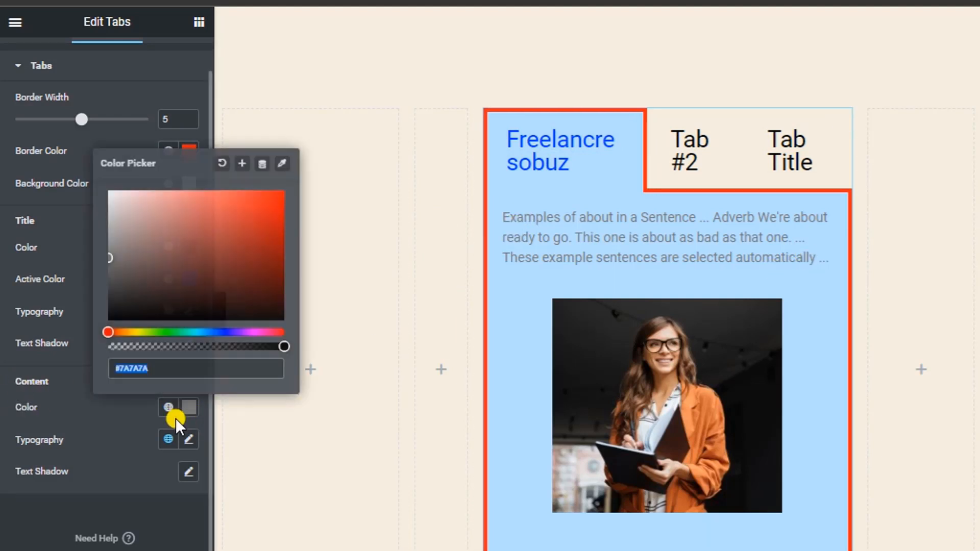
mouse_move(154, 281)
left_mouse_down()
mouse_move(63, 127)
mouse_move(228, 341)
left_mouse_up()
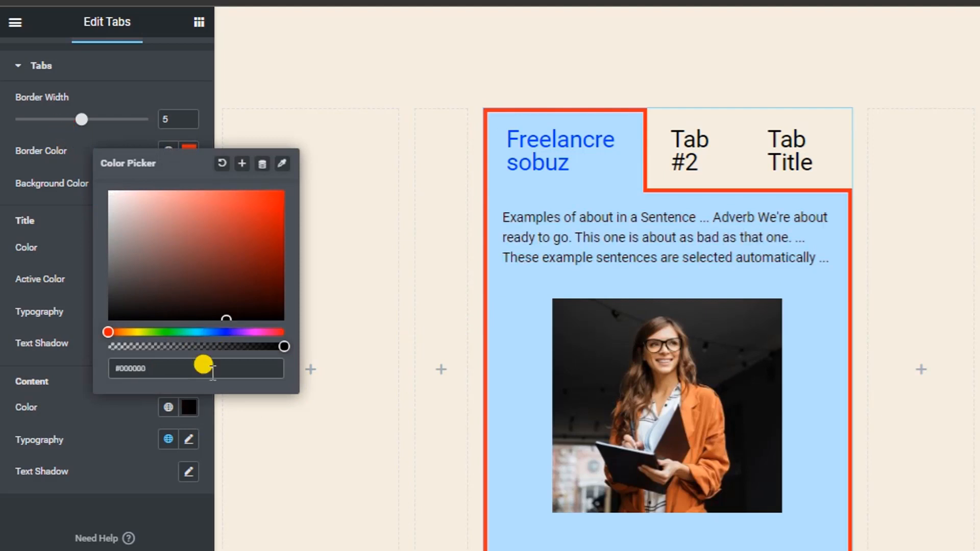
left_click(121, 431)
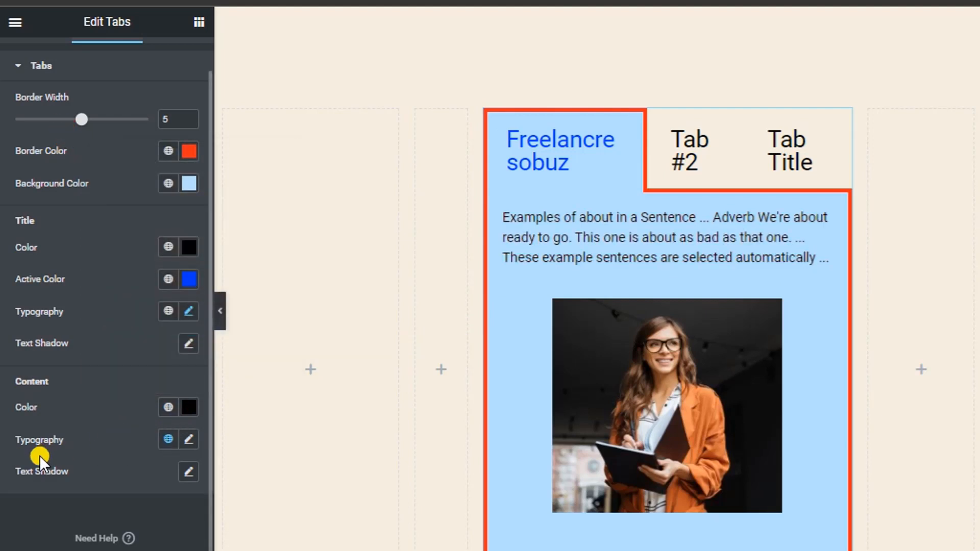
- Set the content text's typography to a weight of 900 and a size of 17 px
left_click(188, 439)
scroll(186, 428, "down", 3)
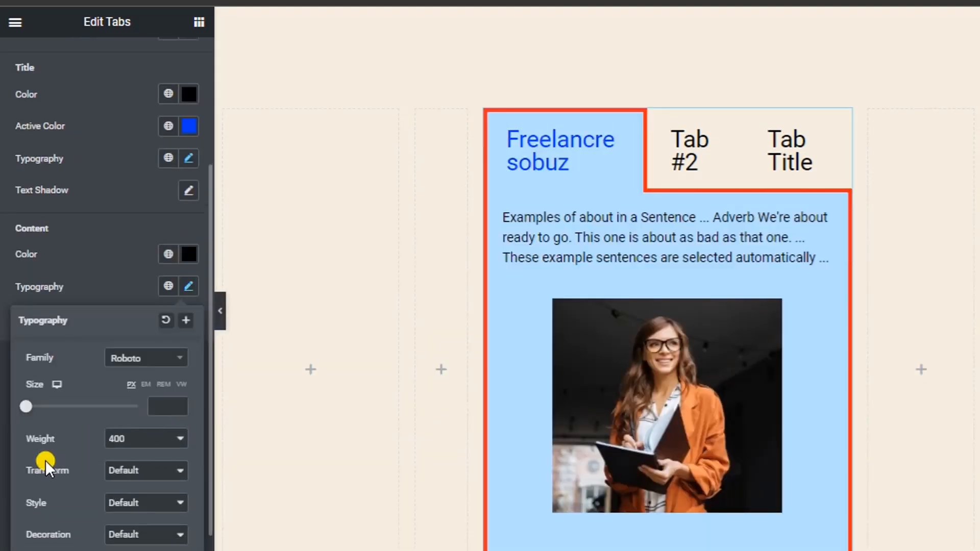
left_click_drag(28, 410, 33, 406)
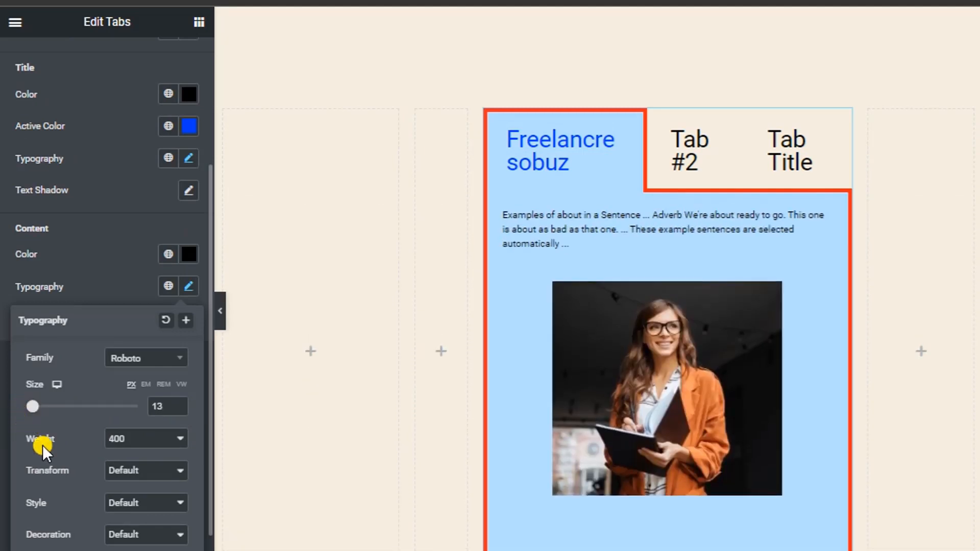
left_click(122, 436)
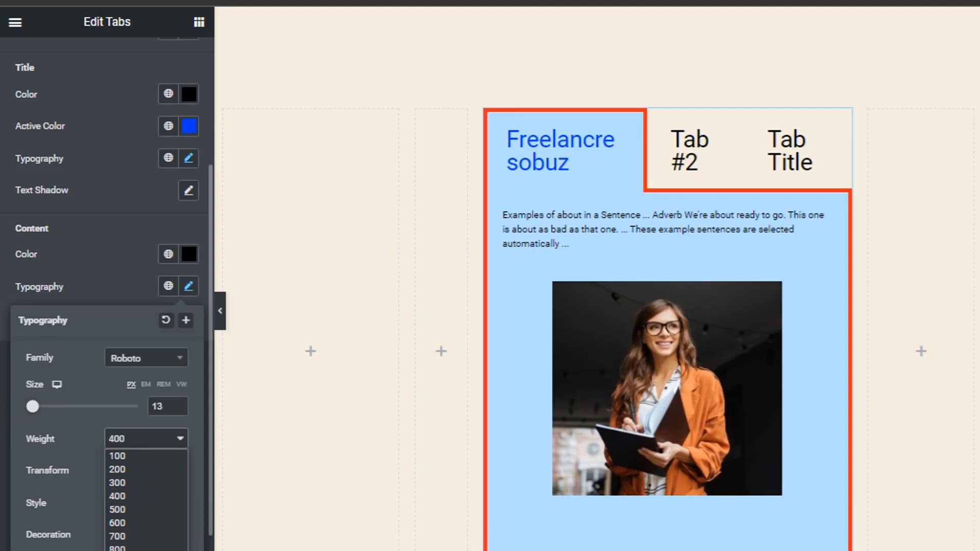
left_click(117, 549)
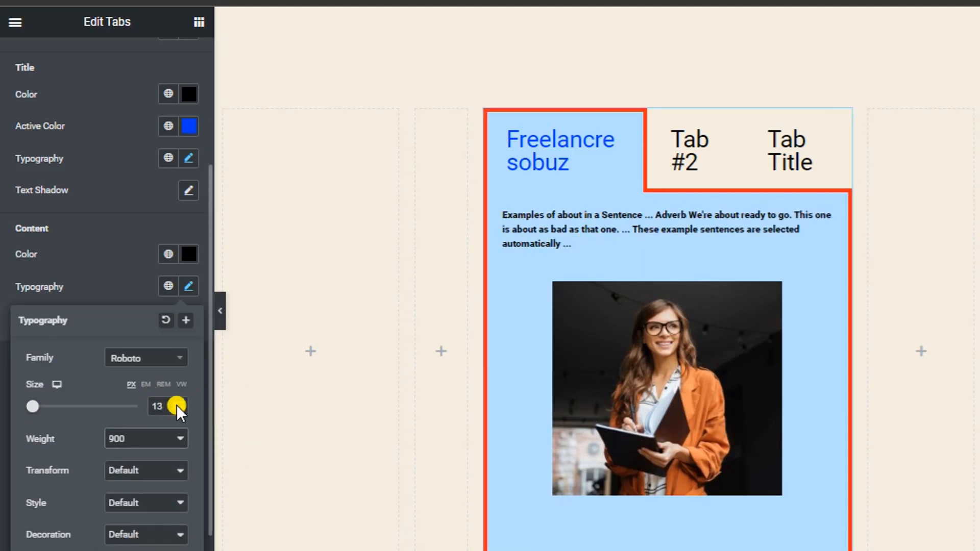
left_click(179, 402)
left_click(179, 402)
left_click(179, 402)
left_click(179, 403)
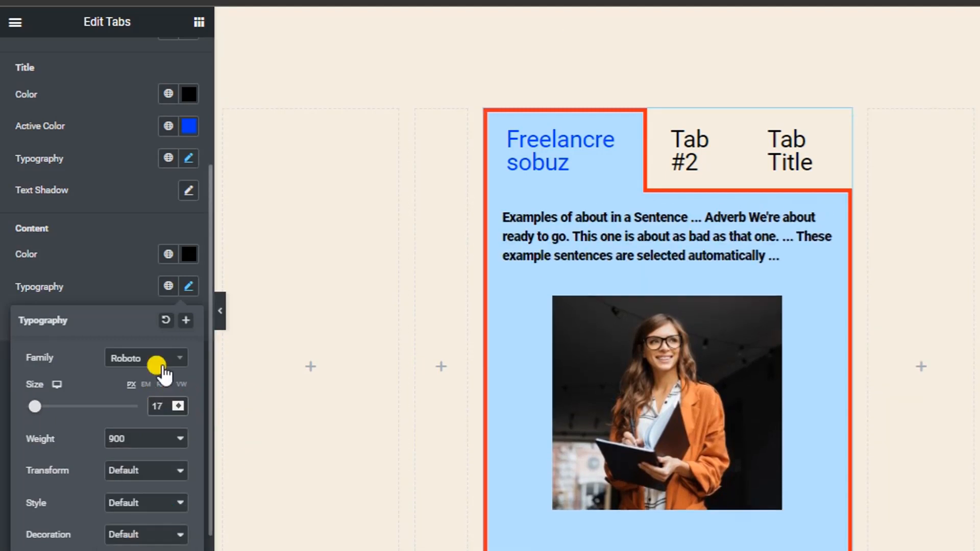
- Change the content text's font family to Saira Semi Condensed and its weight to 300
left_click(144, 359)
scroll(131, 449, "down", 5)
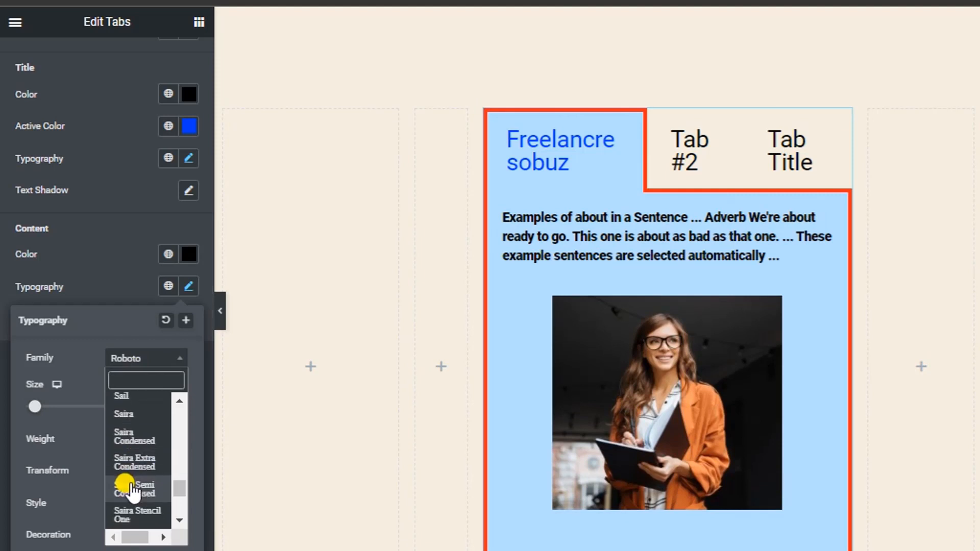
left_click(130, 485)
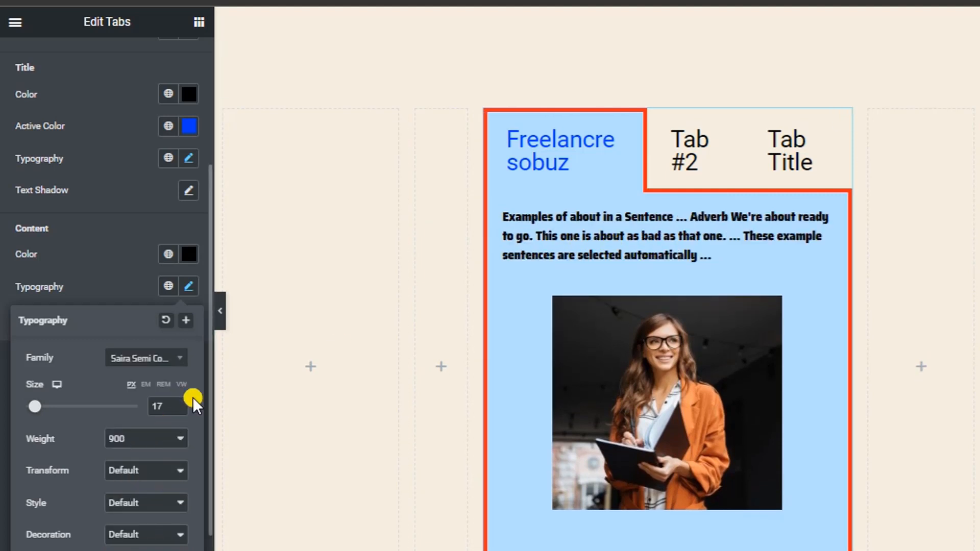
left_click(141, 439)
left_click(123, 483)
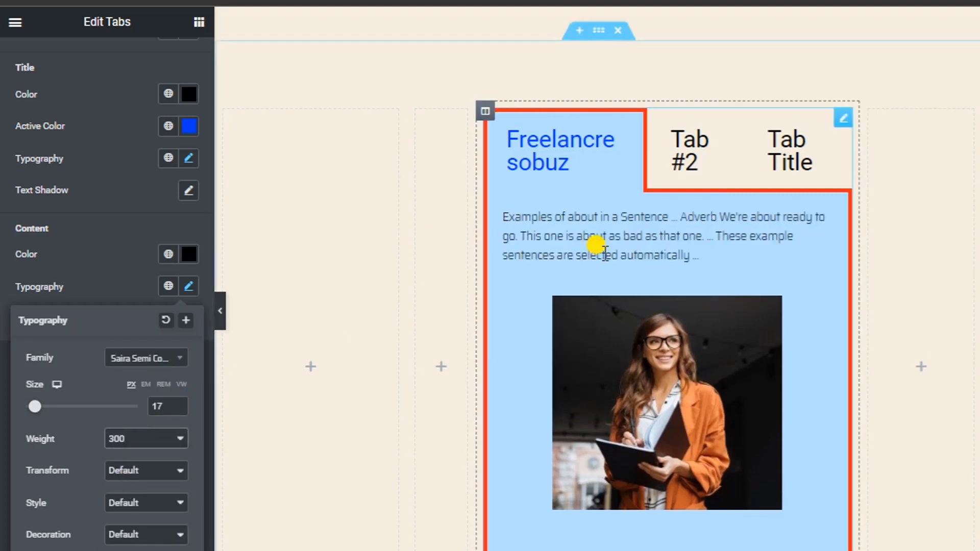
left_click(188, 286)
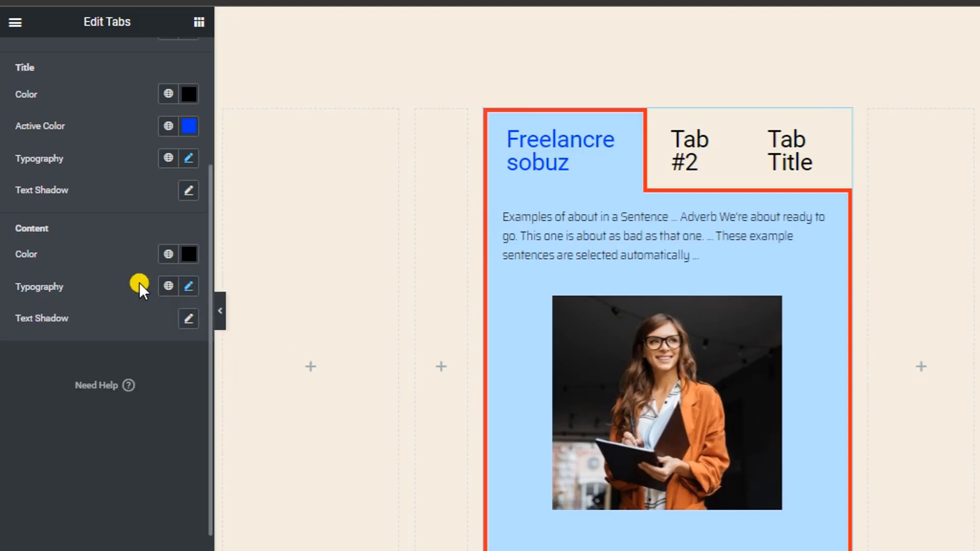
- Review the Tabs widget's advanced and content settings, and look through the list of available widgets
scroll(133, 291, "up", 4)
left_click(177, 53)
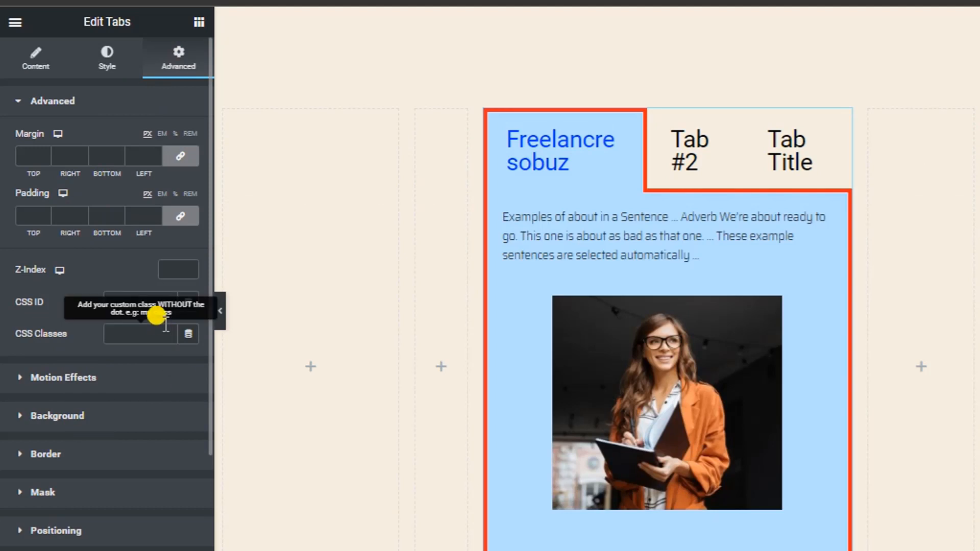
left_click(33, 55)
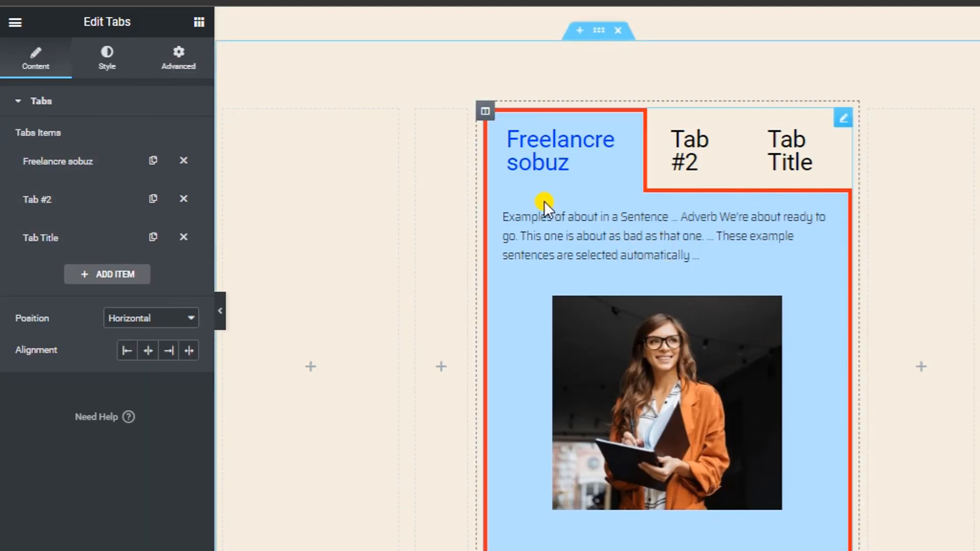
left_click(199, 22)
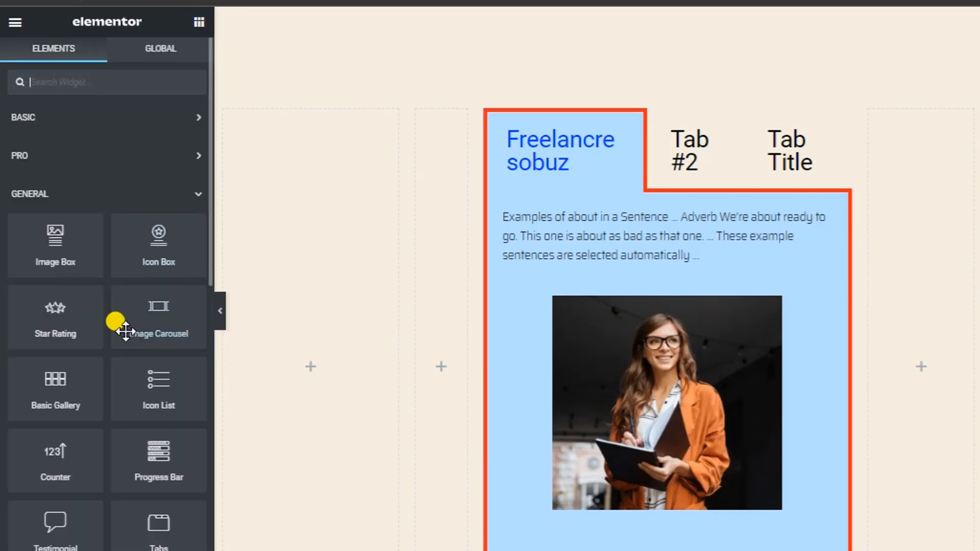
scroll(125, 331, "down", 10)
scroll(131, 350, "up", 3)
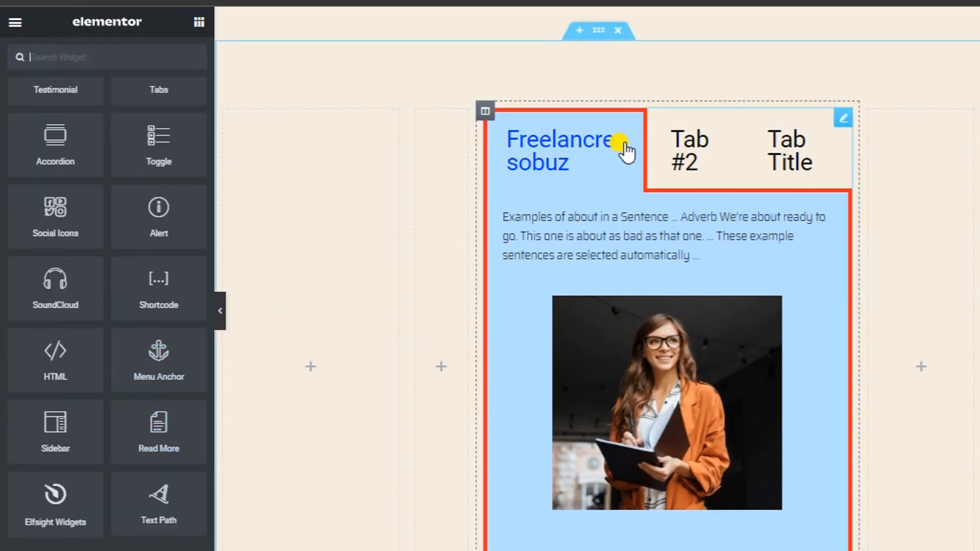